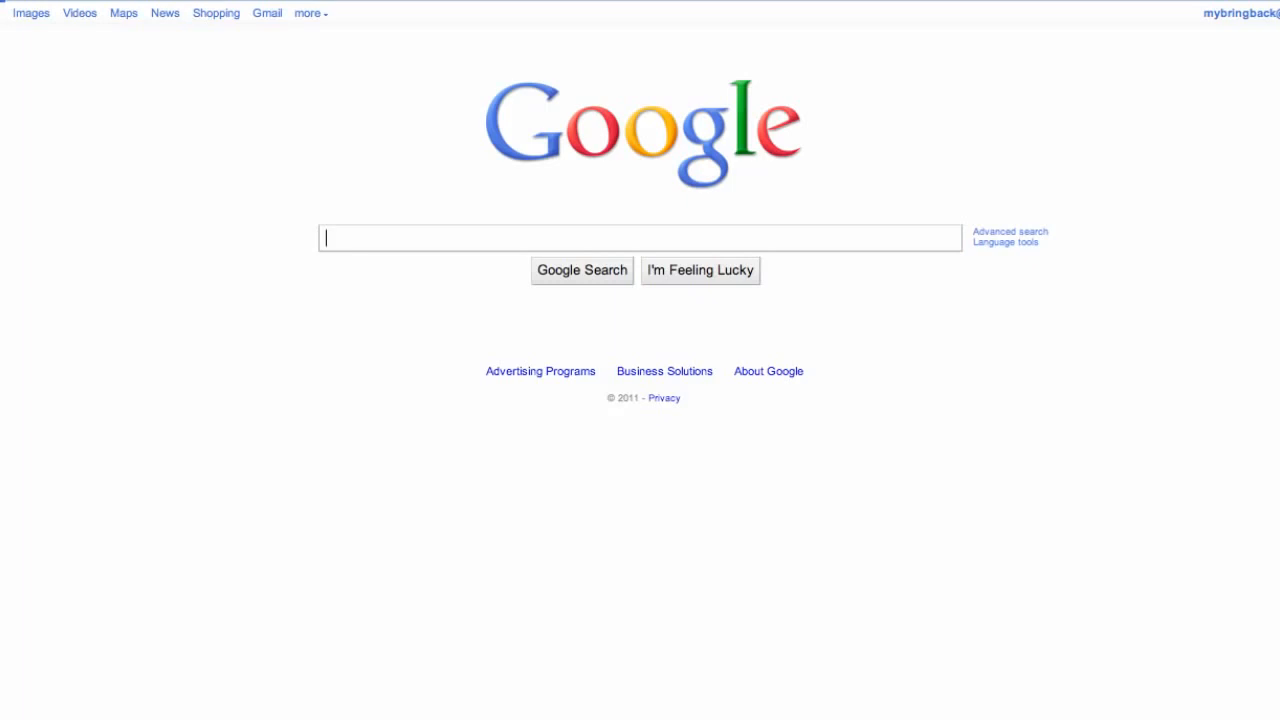
Search Google for "android sdk" and open the Android SDK download page on the Android Developers site.
{"action": "type", "text": "a"}
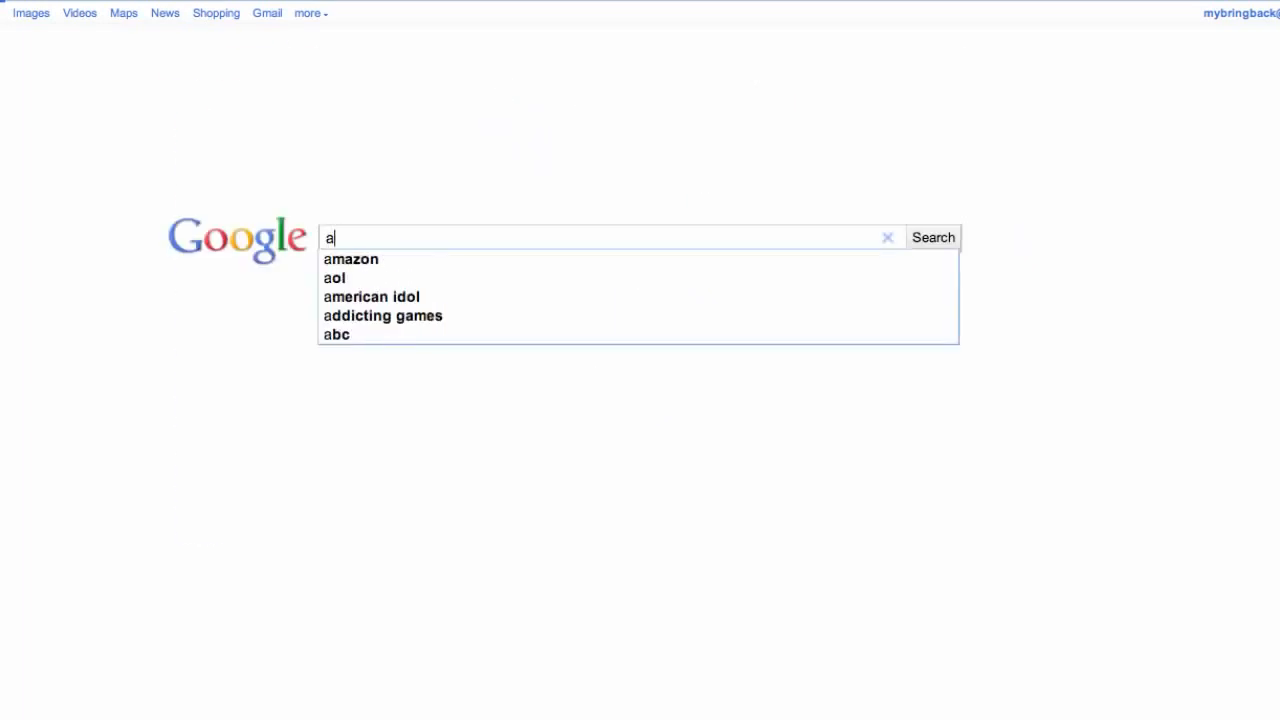
{"action": "type", "text": "ndro"}
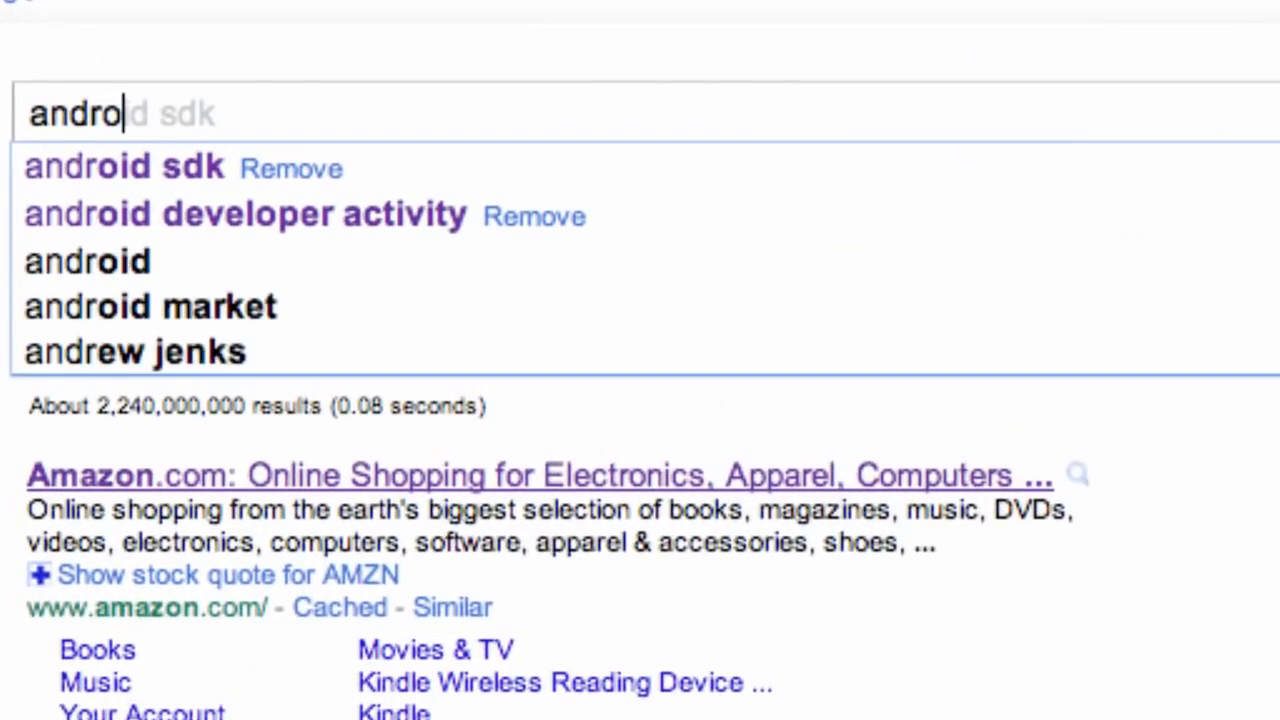
{"action": "type", "text": "id sdk"}
{"action": "key", "text": "Return"}
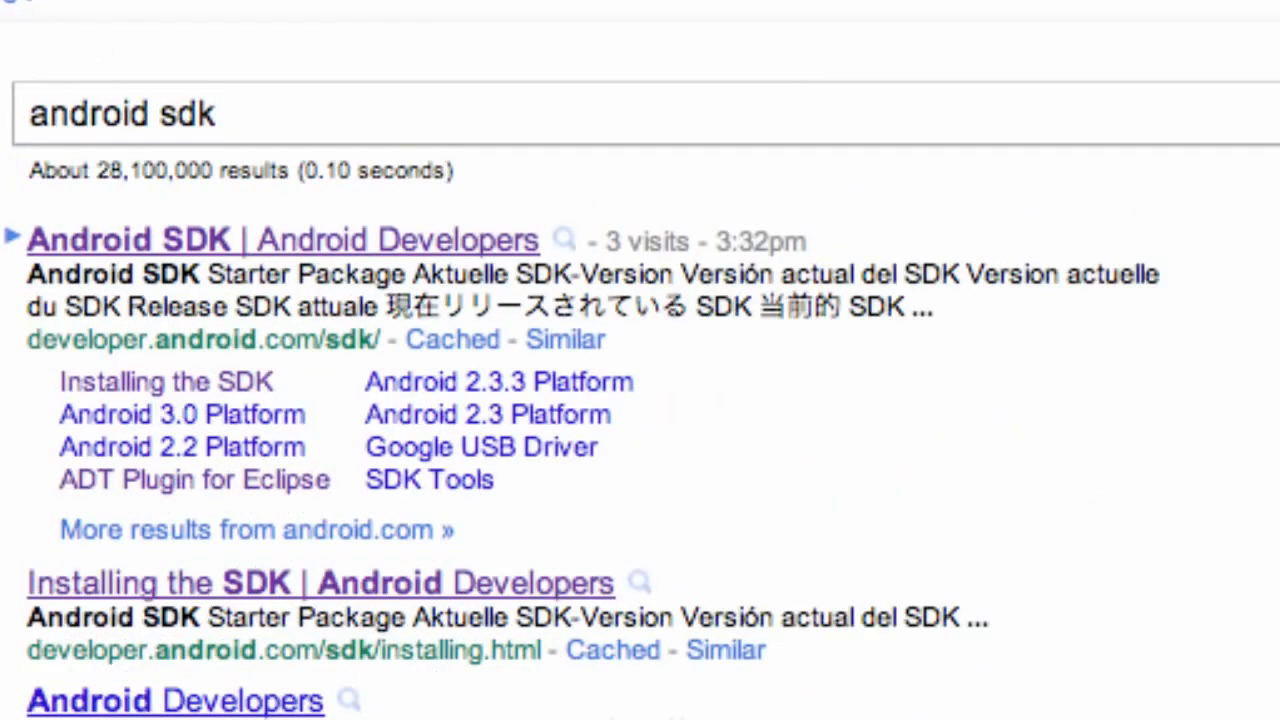
{"action": "left_click", "coordinate": [221, 250]}
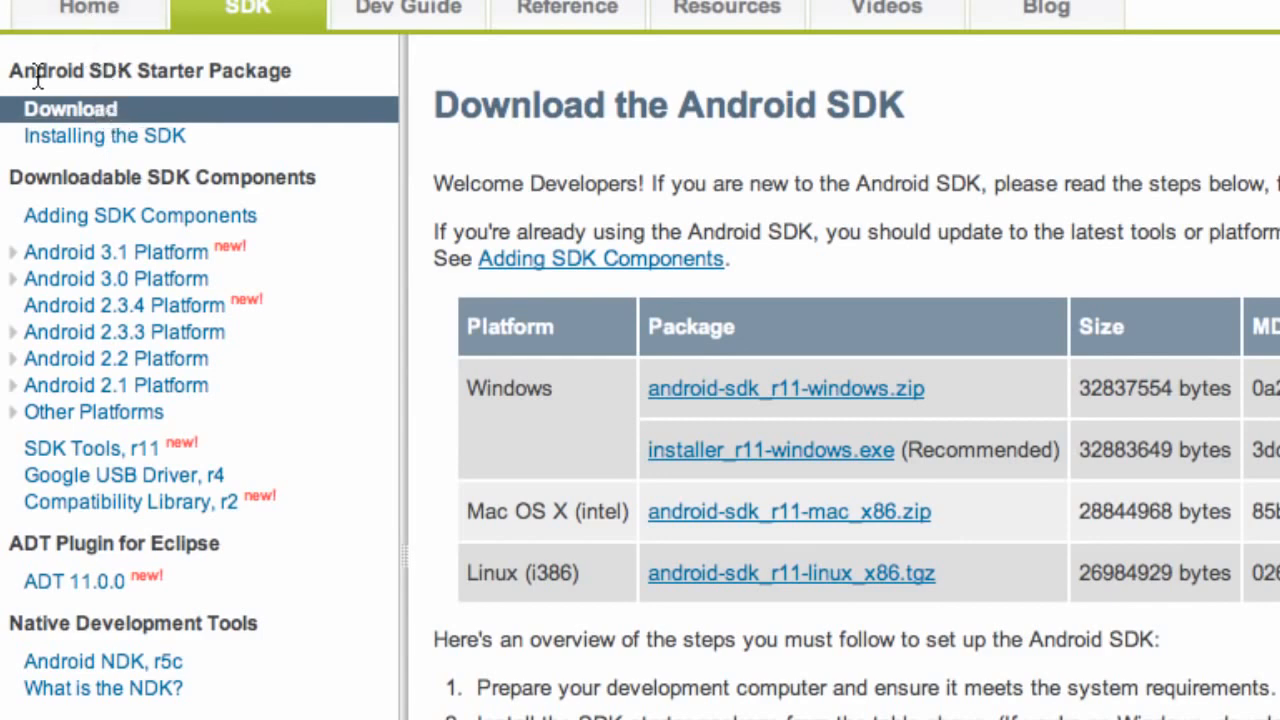
{"action": "left_click_drag", "start_coordinate": [38, 76], "coordinate": [132, 72]}
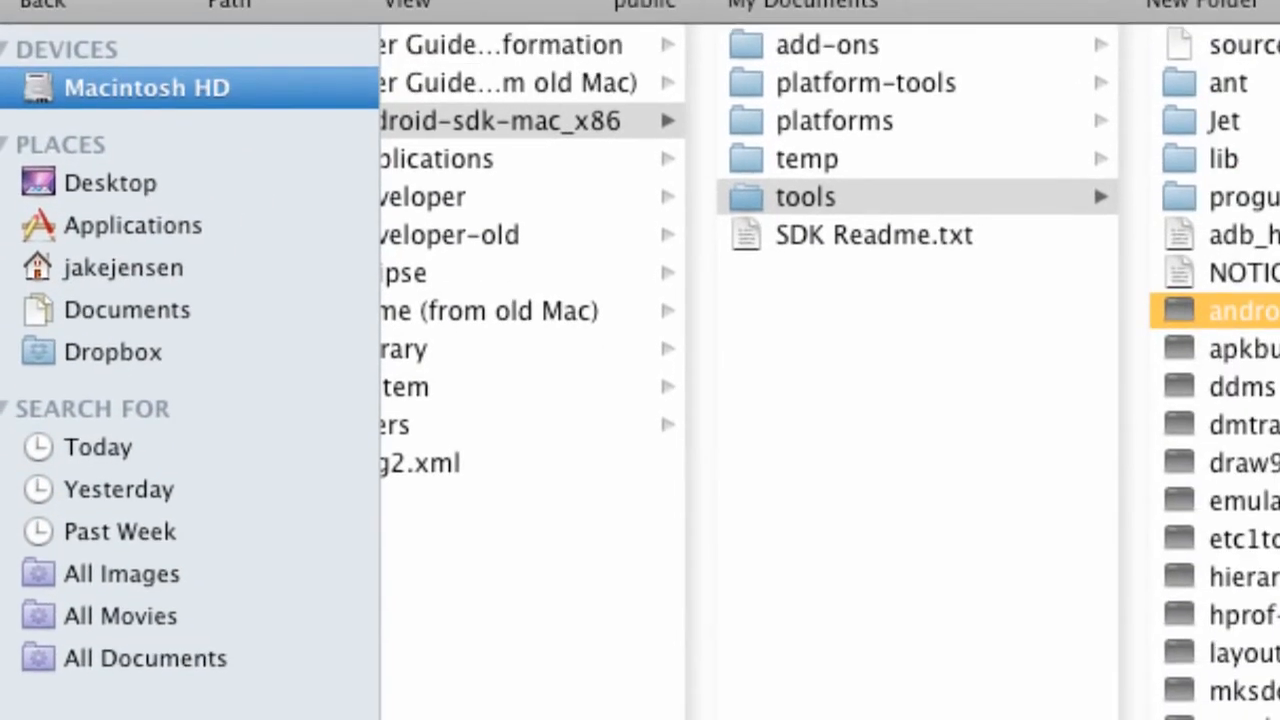
Switch to Finder and unzip android-sdk_r11-mac_x86.zip in the home directory's Downloads folder.
{"action": "left_click", "coordinate": [141, 291]}
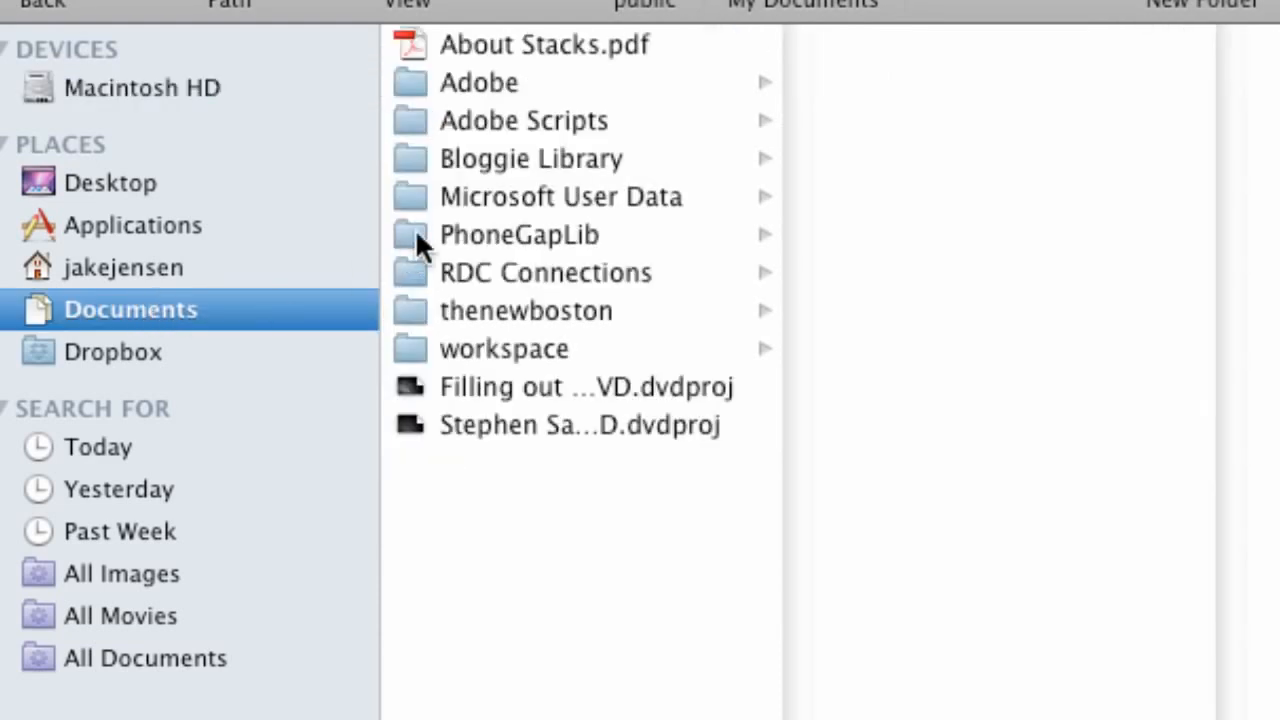
{"action": "left_click", "coordinate": [151, 85]}
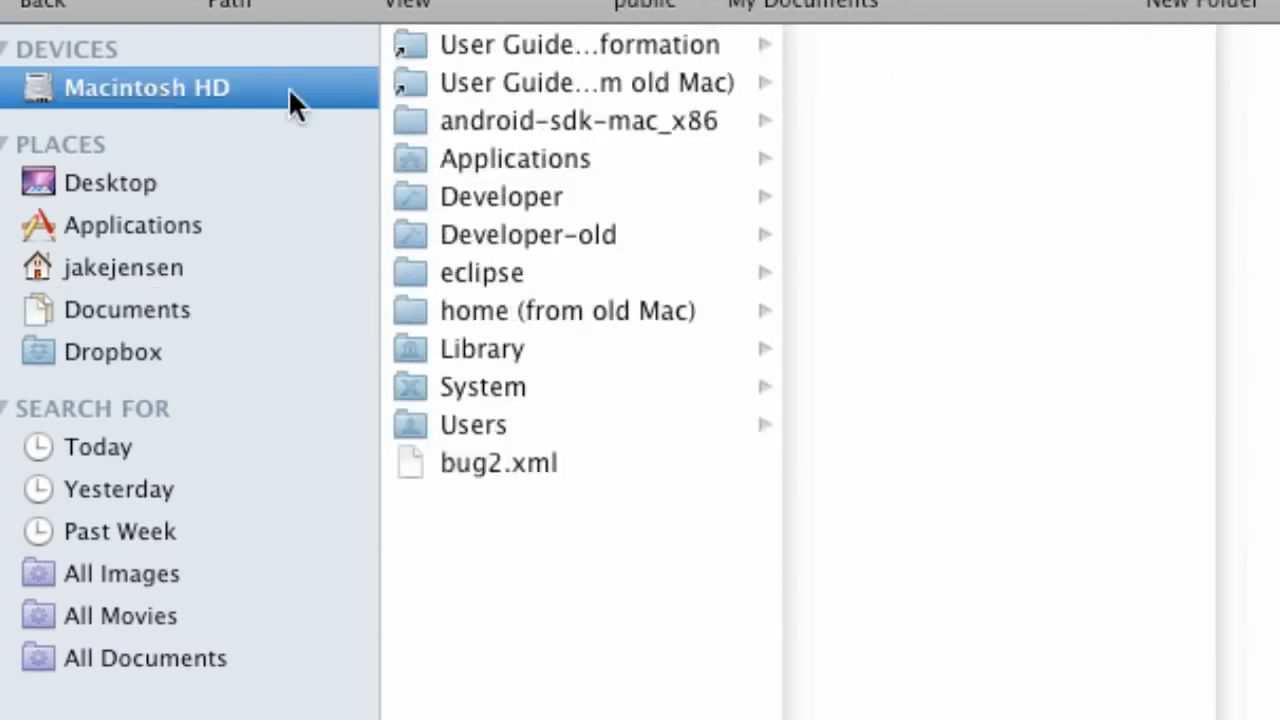
{"action": "left_click", "coordinate": [125, 280]}
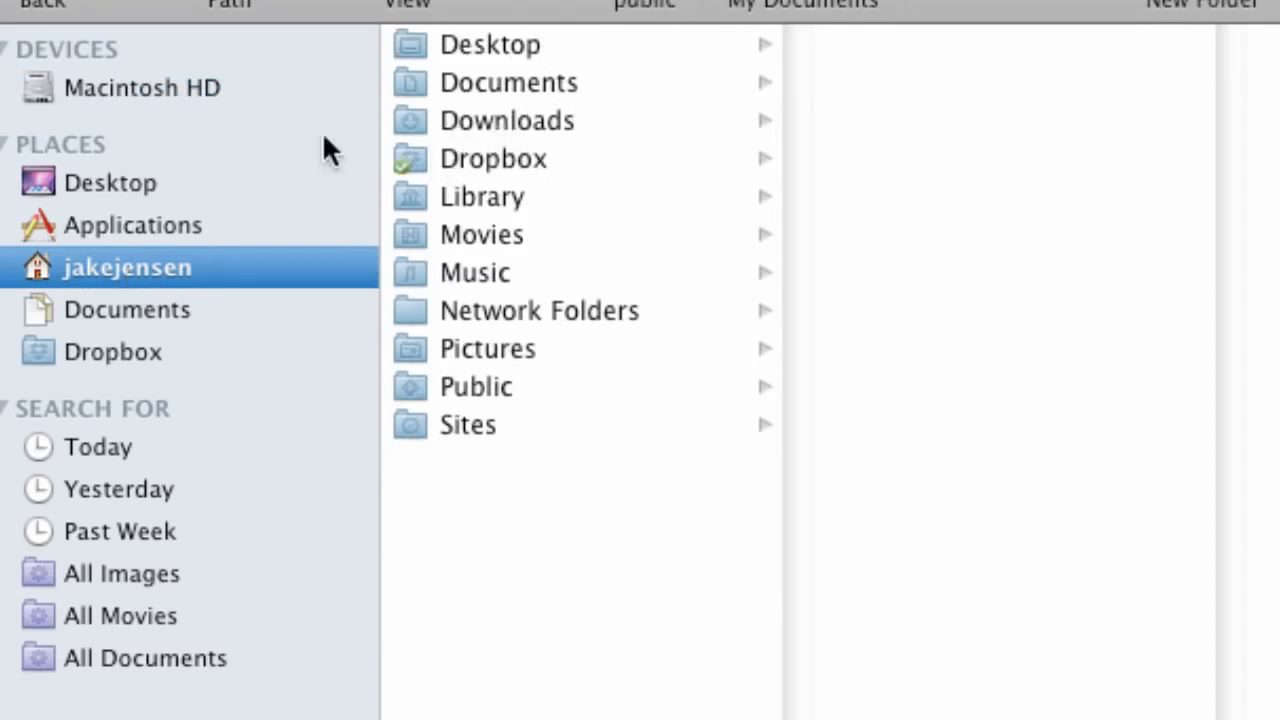
{"action": "left_click", "coordinate": [560, 125]}
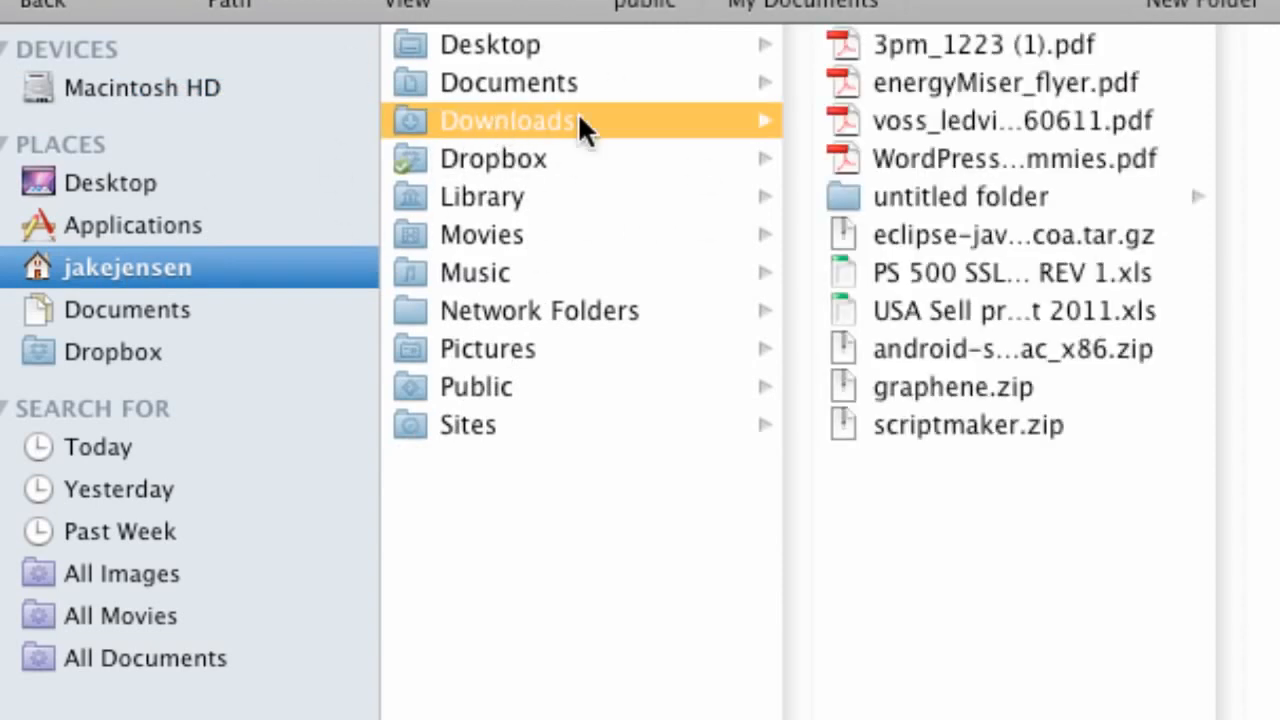
{"action": "left_click", "coordinate": [928, 356]}
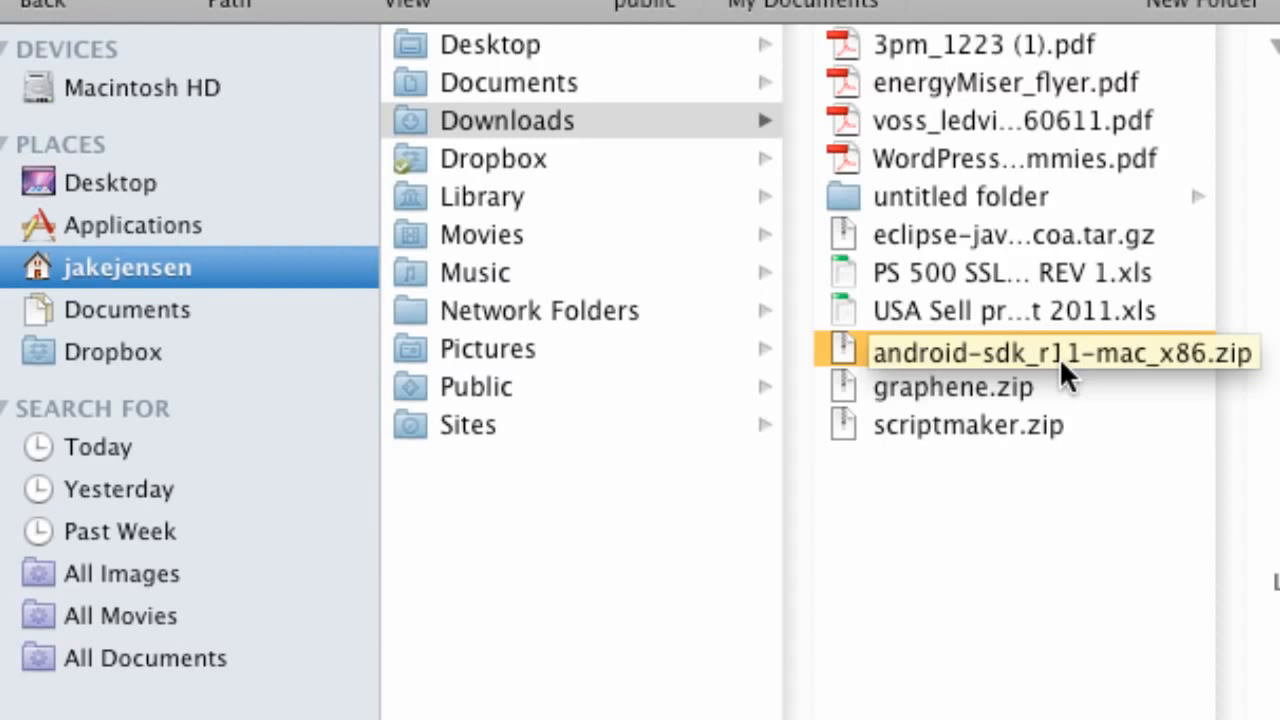
{"action": "left_click", "coordinate": [1133, 340]}
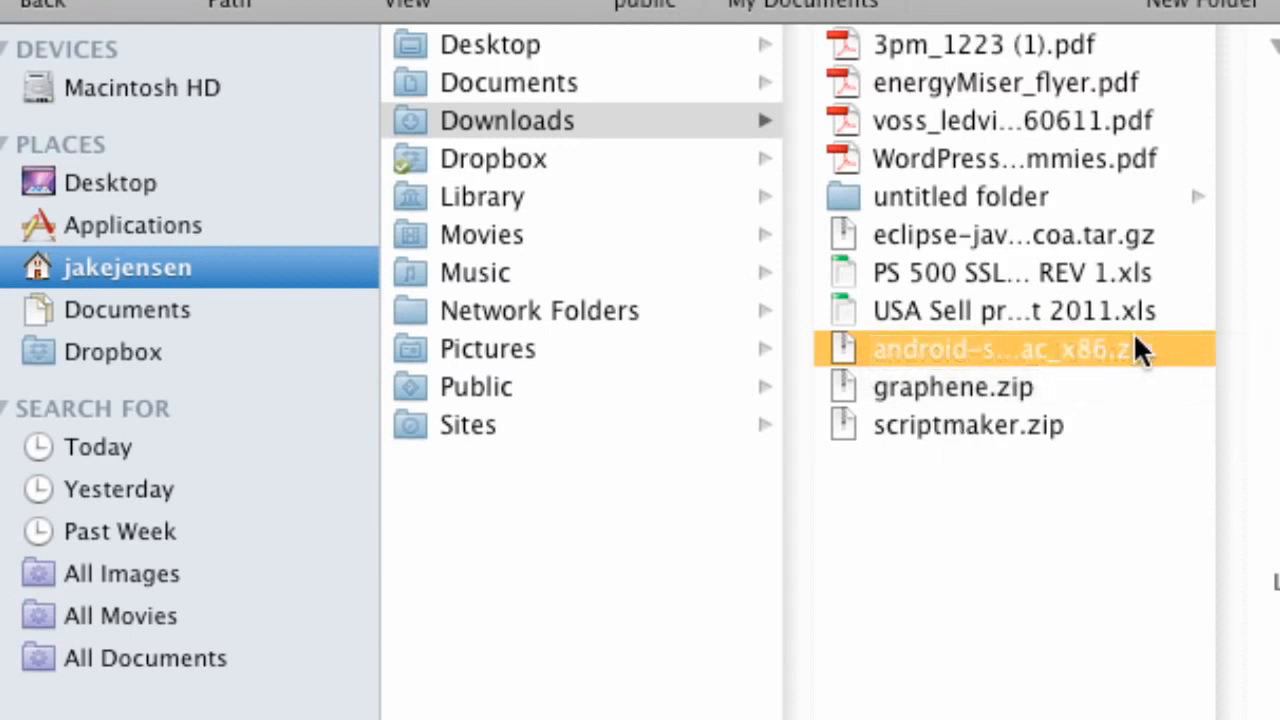
{"action": "double_click", "coordinate": [926, 341]}
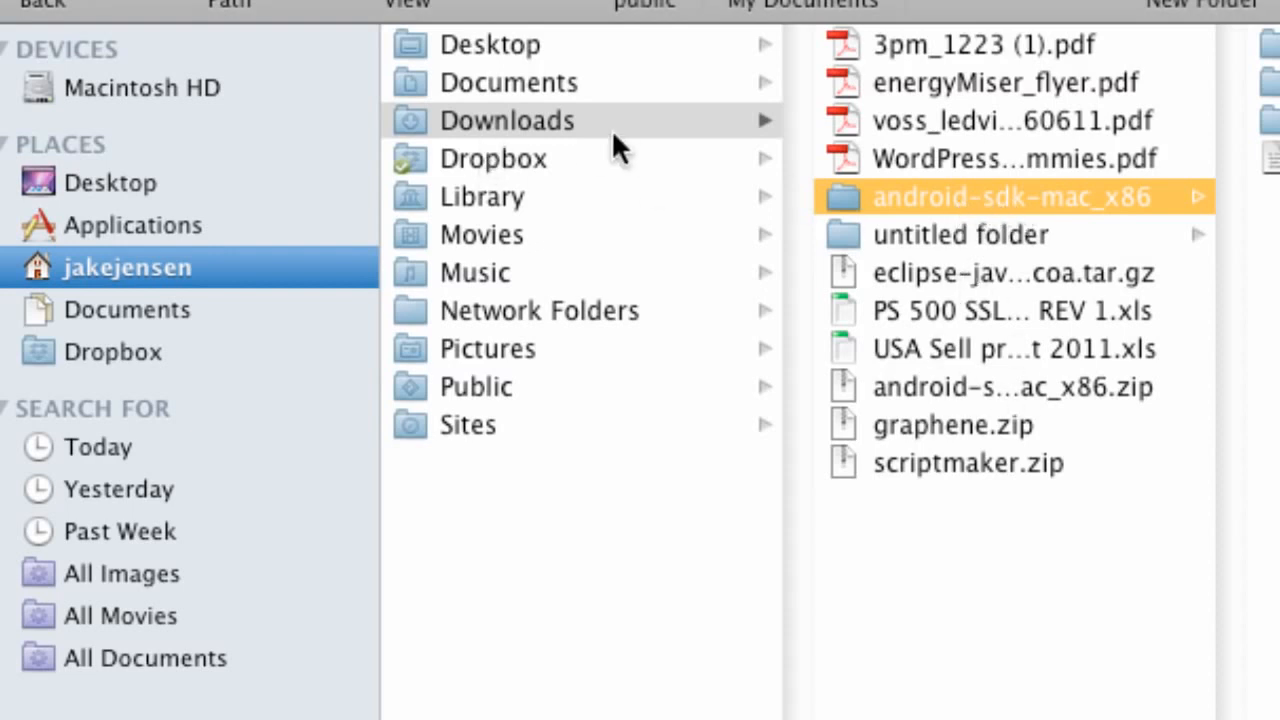
{"action": "mouse_move", "coordinate": [907, 192]}
{"action": "left_mouse_down"}
{"action": "mouse_move", "coordinate": [569, 120]}
{"action": "mouse_move", "coordinate": [270, 80]}
{"action": "mouse_move", "coordinate": [523, 142]}
{"action": "mouse_move", "coordinate": [920, 195]}
{"action": "left_mouse_up"}
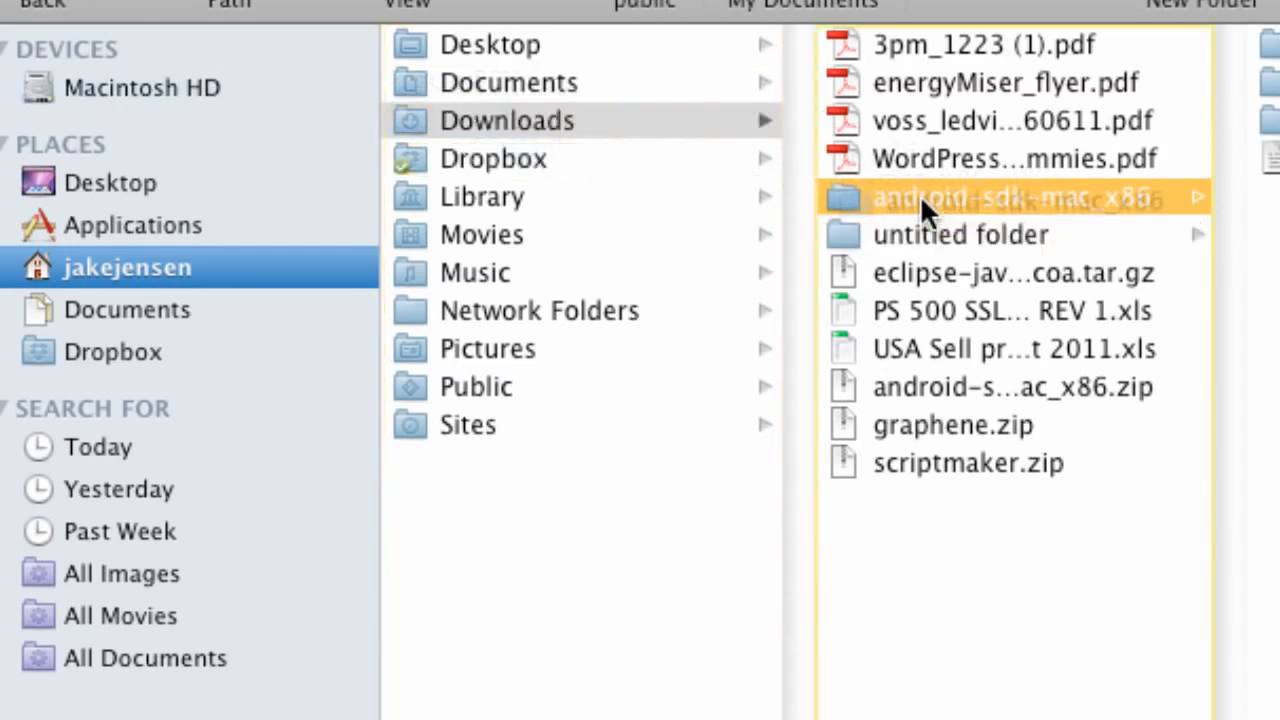
Open the tools folder inside android-sdk-mac_x86 on Macintosh HD and select the android executable.
{"action": "left_click", "coordinate": [182, 91]}
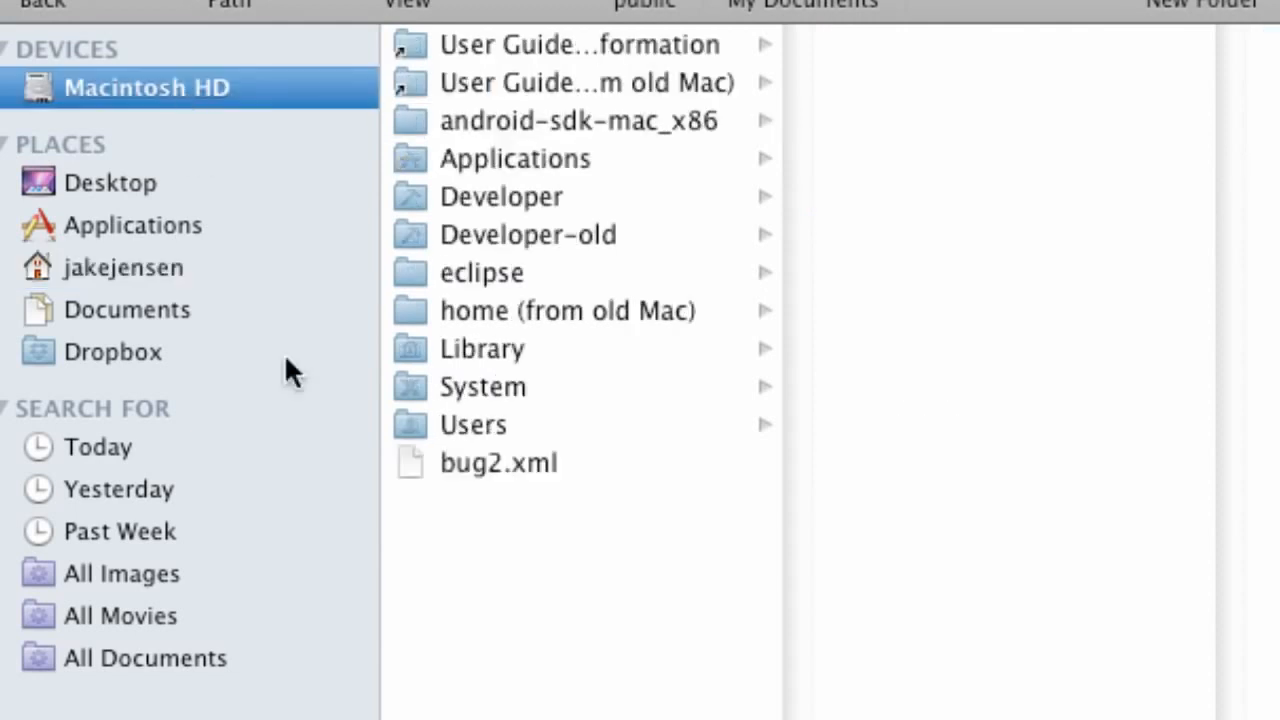
{"action": "left_click", "coordinate": [510, 116]}
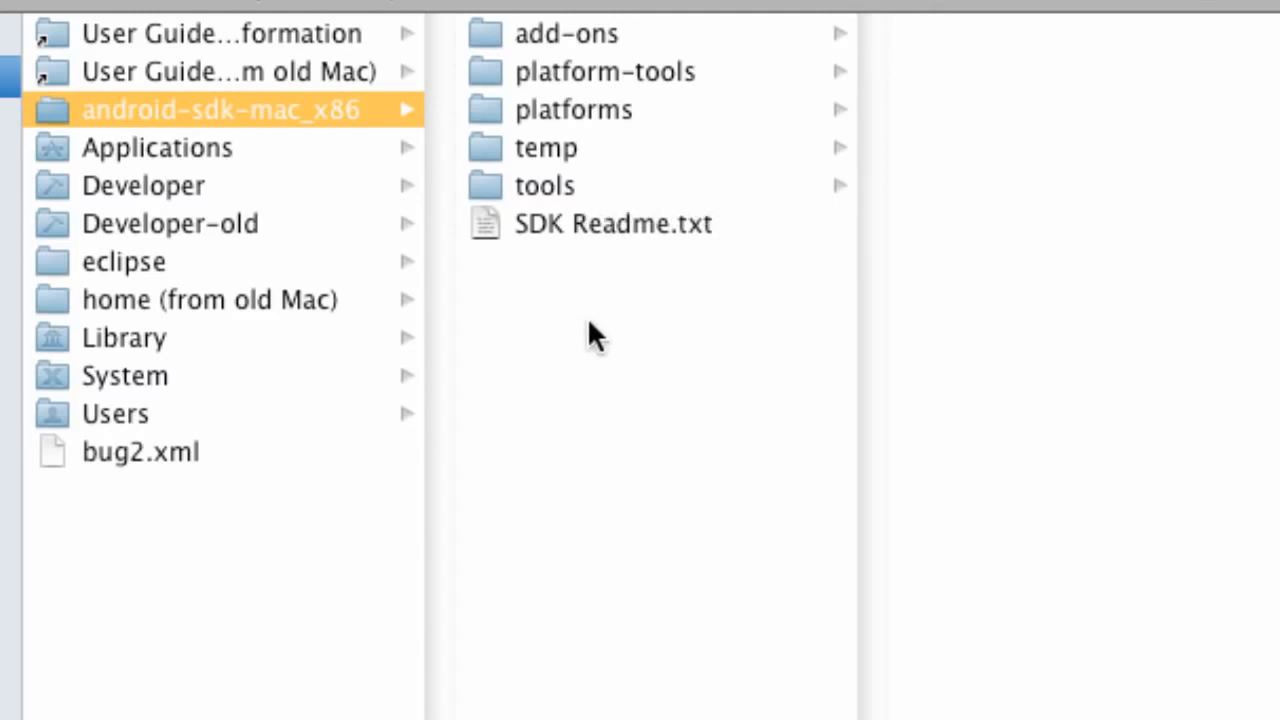
{"action": "left_click", "coordinate": [549, 181]}
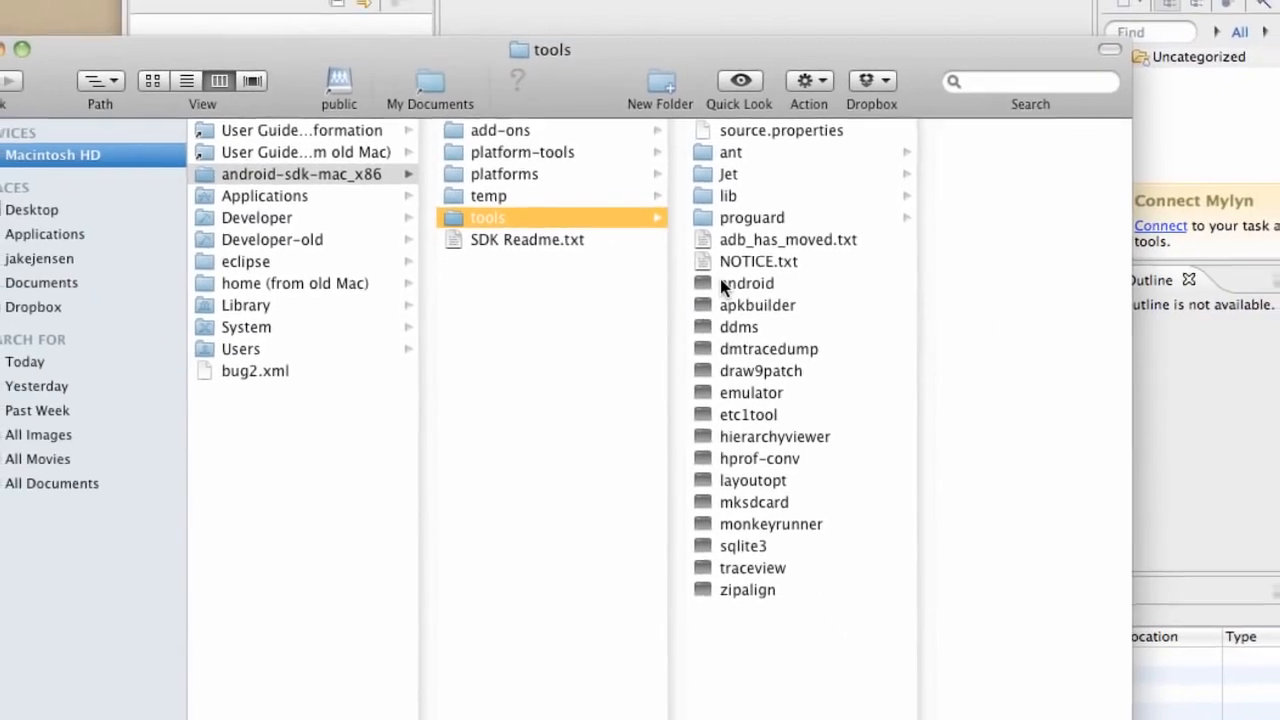
{"action": "left_click", "coordinate": [960, 299]}
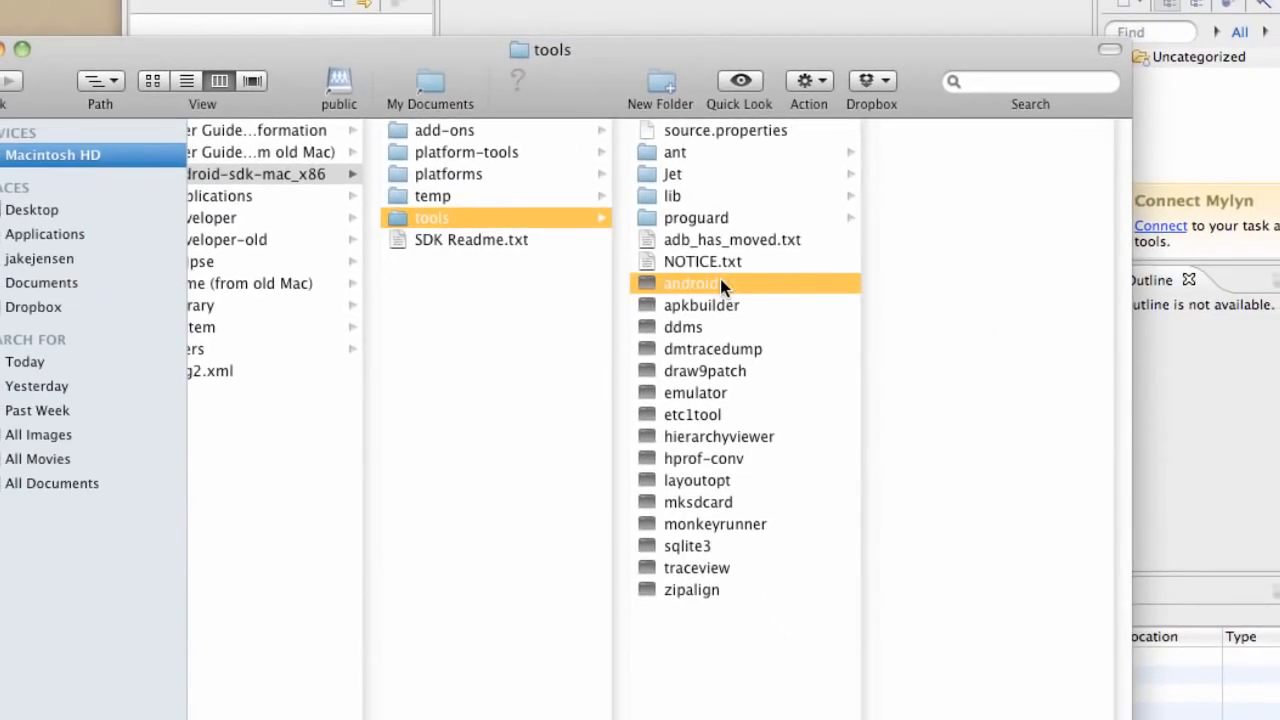
{"action": "double_click", "coordinate": [714, 282]}
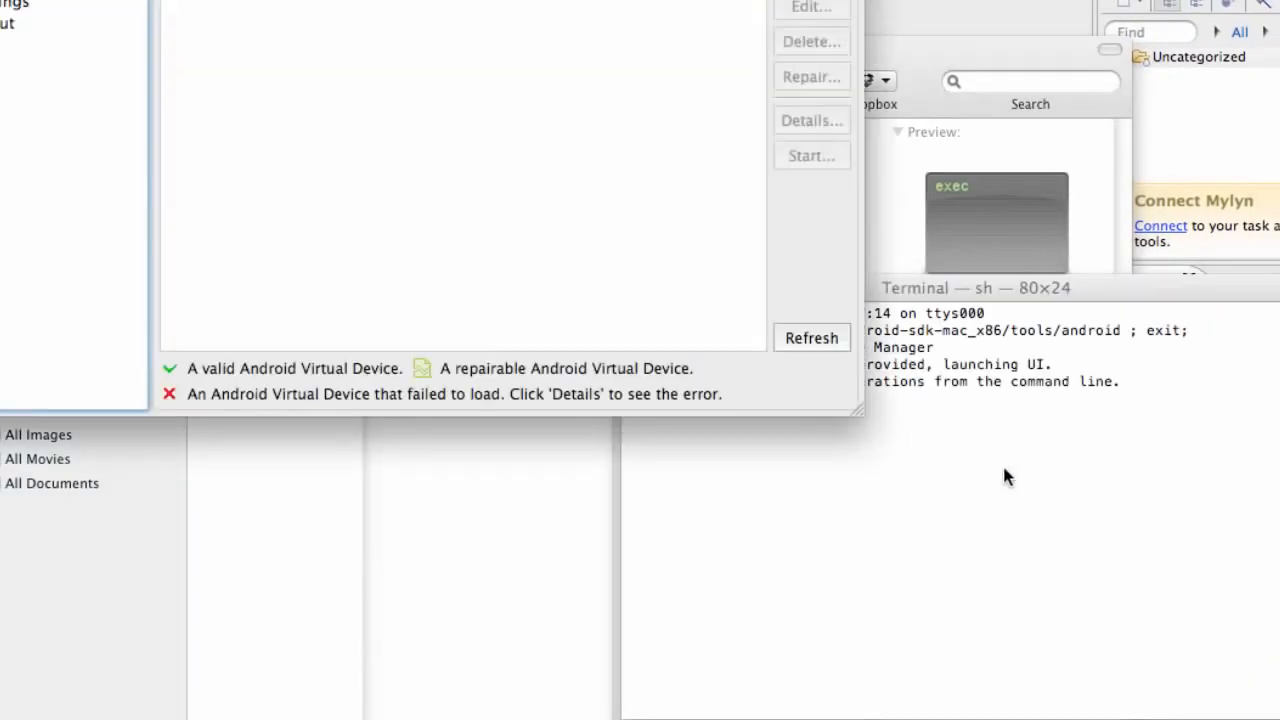
{"action": "left_click", "coordinate": [877, 290]}
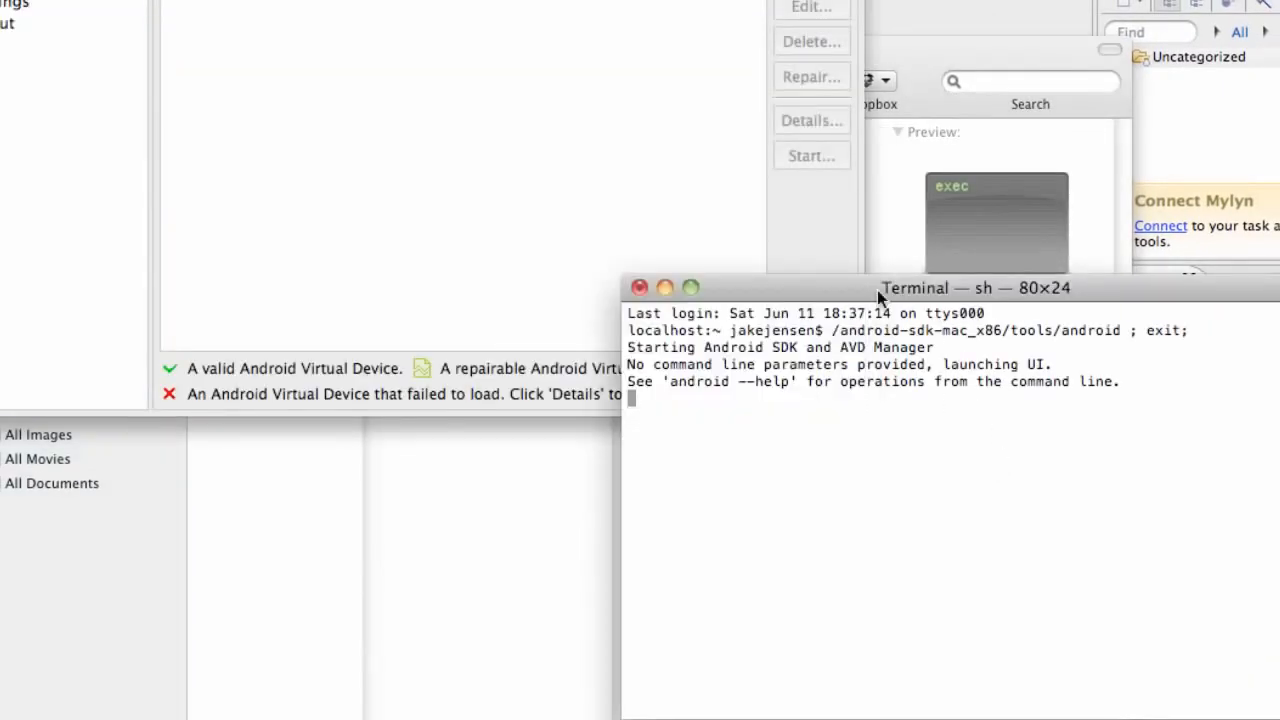
{"action": "left_click", "coordinate": [641, 287]}
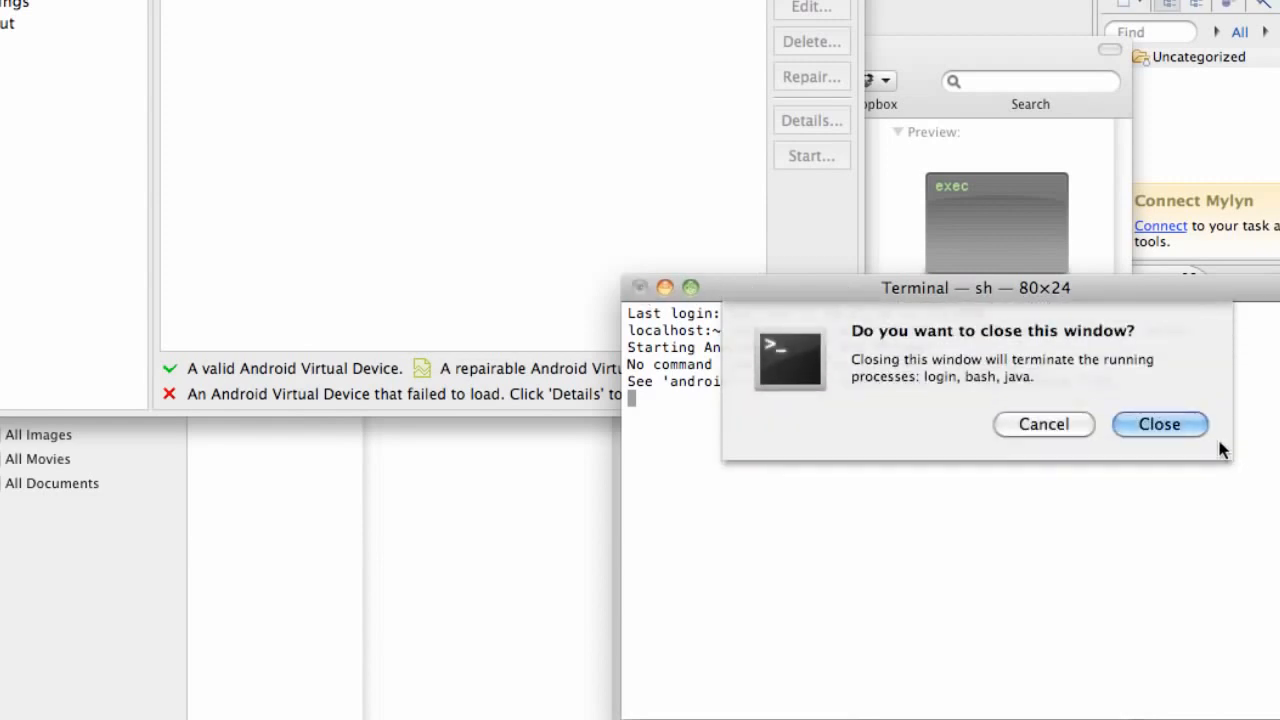
{"action": "left_click", "coordinate": [1168, 427]}
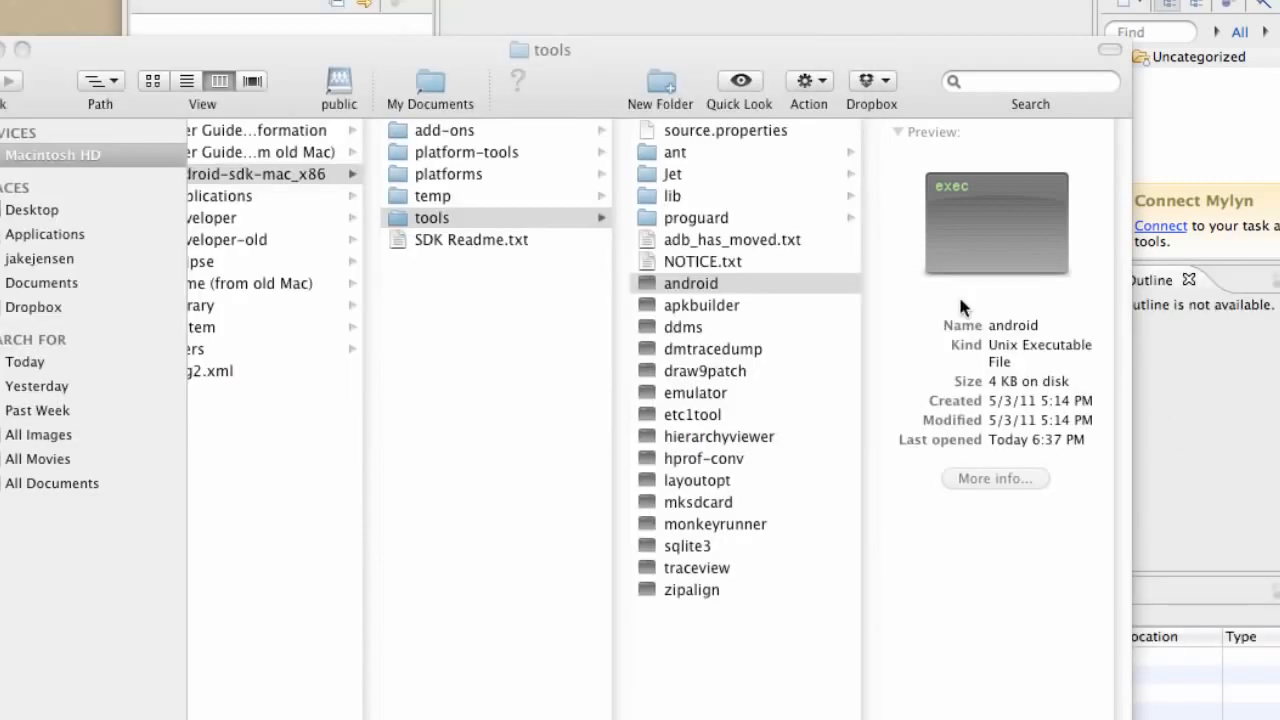
Run the android executable and select SDK Platform Android 2.2, API 8, revision 2 among the available Android Repository packages.
{"action": "double_click", "coordinate": [666, 283]}
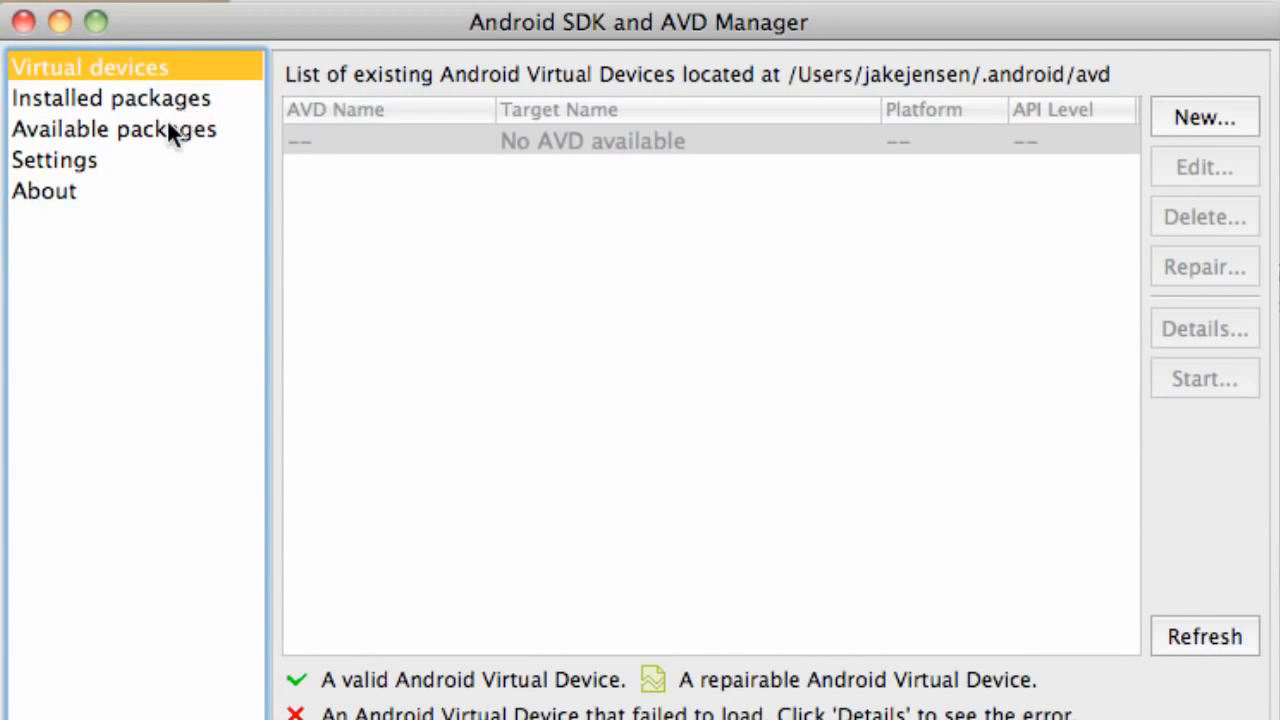
{"action": "left_click", "coordinate": [95, 130]}
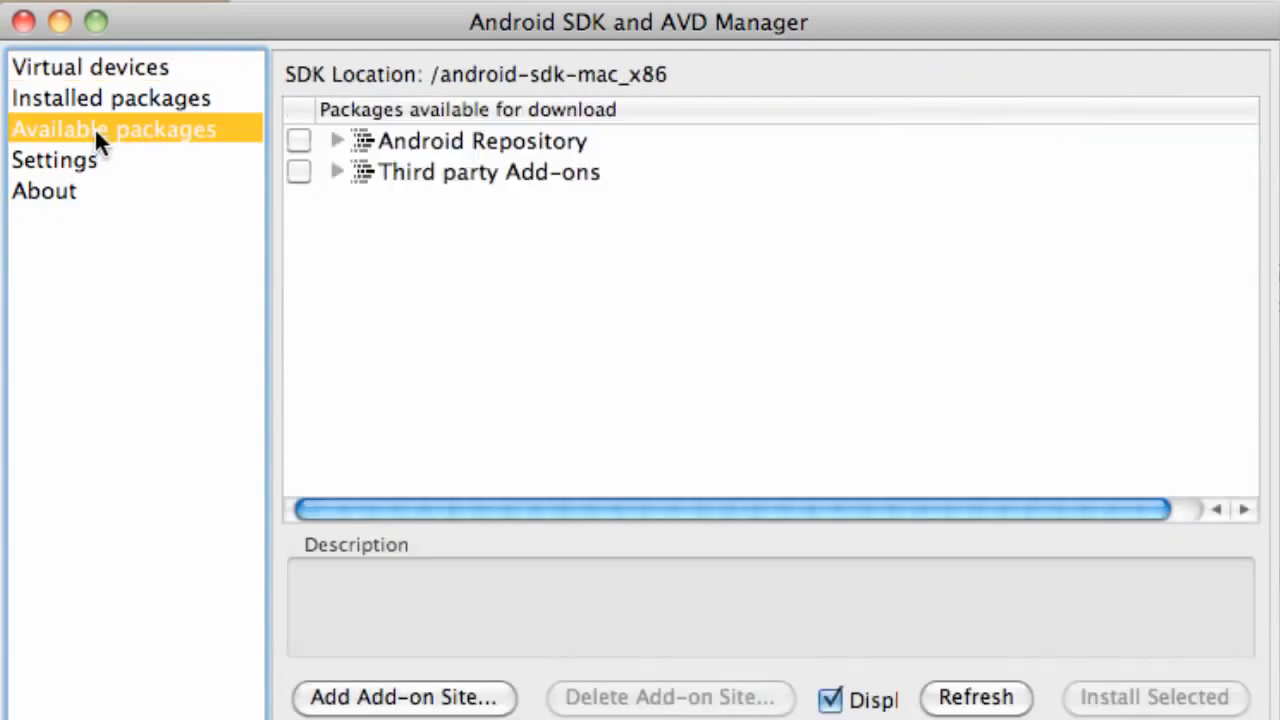
{"action": "left_click", "coordinate": [335, 141]}
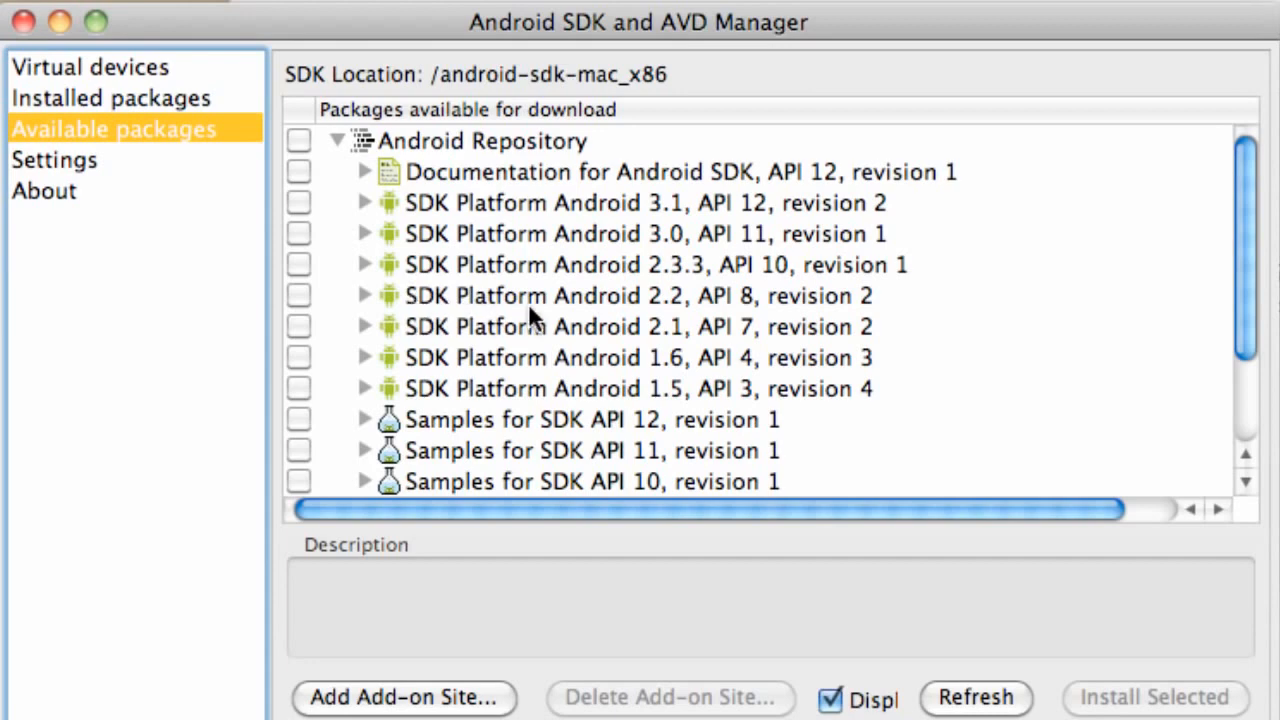
{"action": "left_click", "coordinate": [293, 296]}
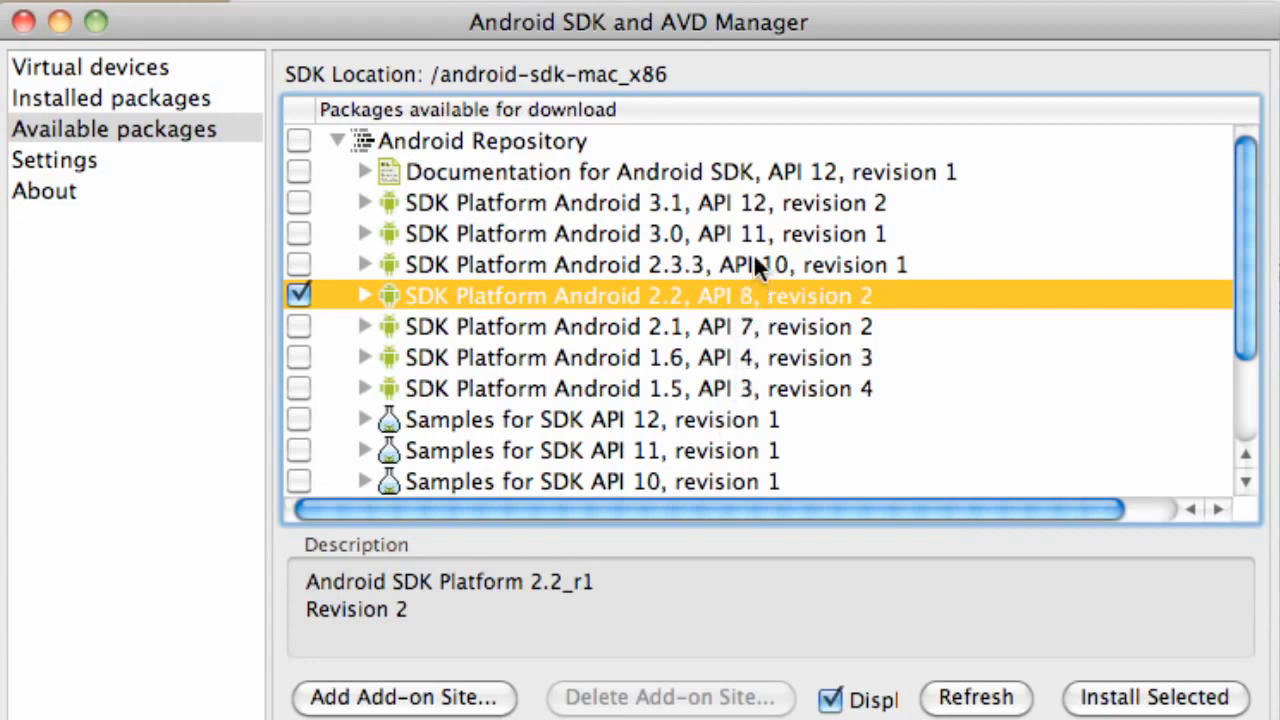
Add Google APIs by Google Inc., Android API 8, revision 2 from the third-party add-ons to the package selection.
{"action": "scroll", "coordinate": [754, 268], "scroll_direction": "right", "scroll_amount": 1}
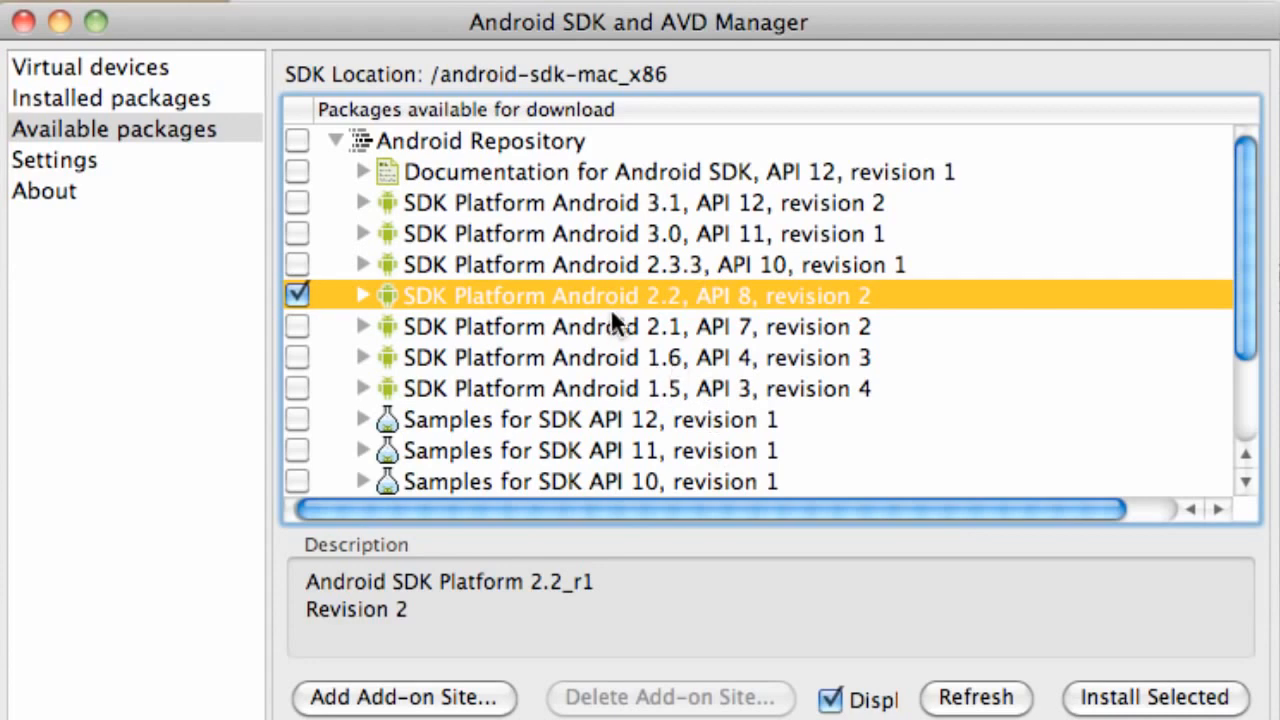
{"action": "scroll", "coordinate": [571, 357], "scroll_direction": "down", "scroll_amount": 4}
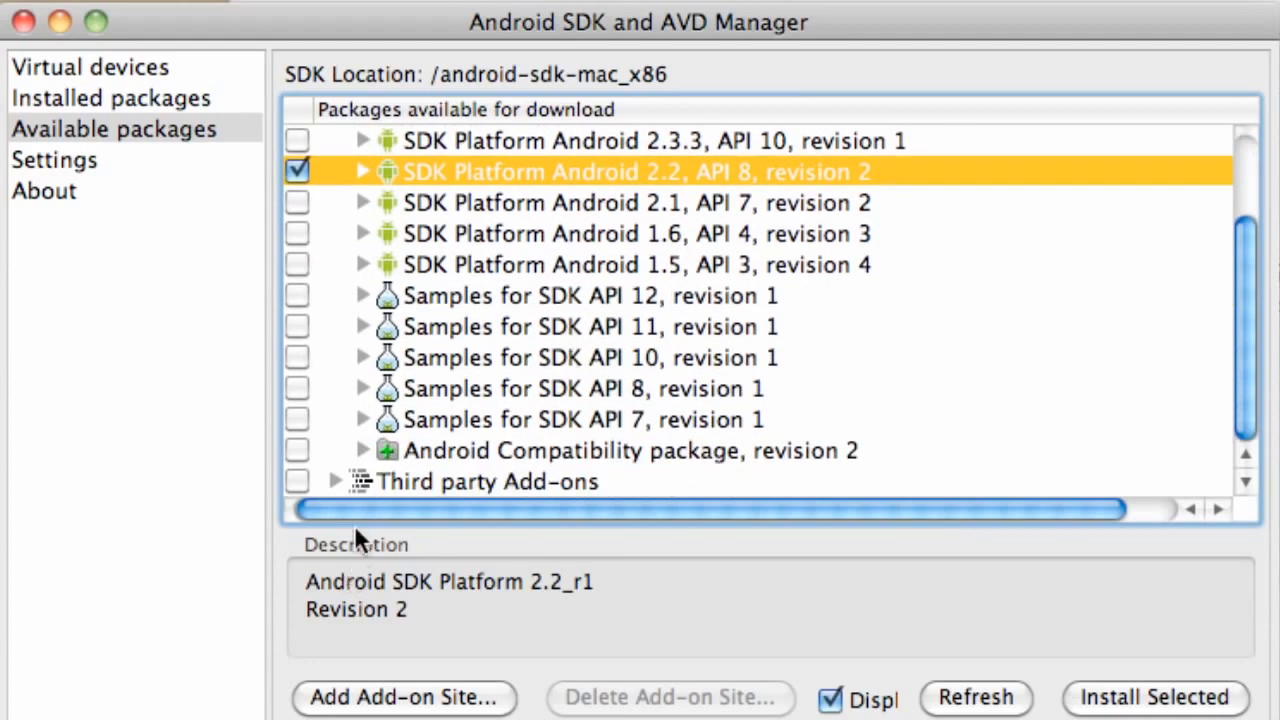
{"action": "left_click", "coordinate": [333, 482]}
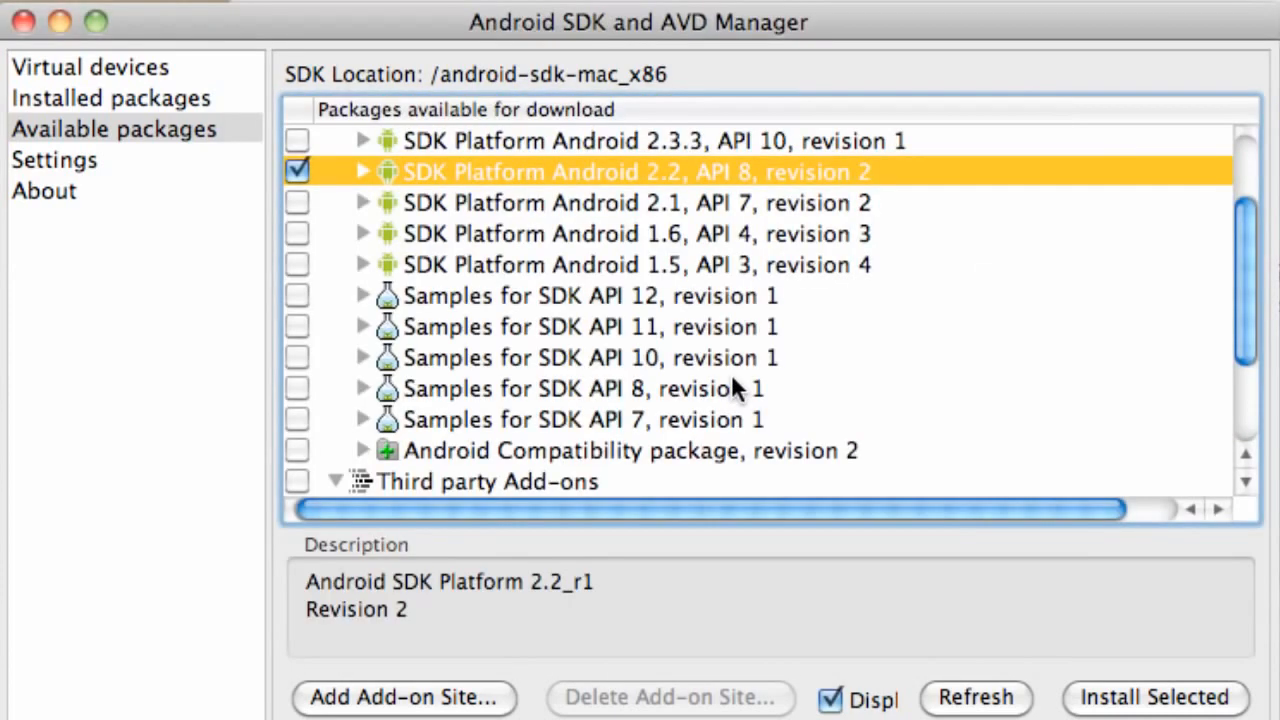
{"action": "scroll", "coordinate": [731, 373], "scroll_direction": "down", "scroll_amount": 5}
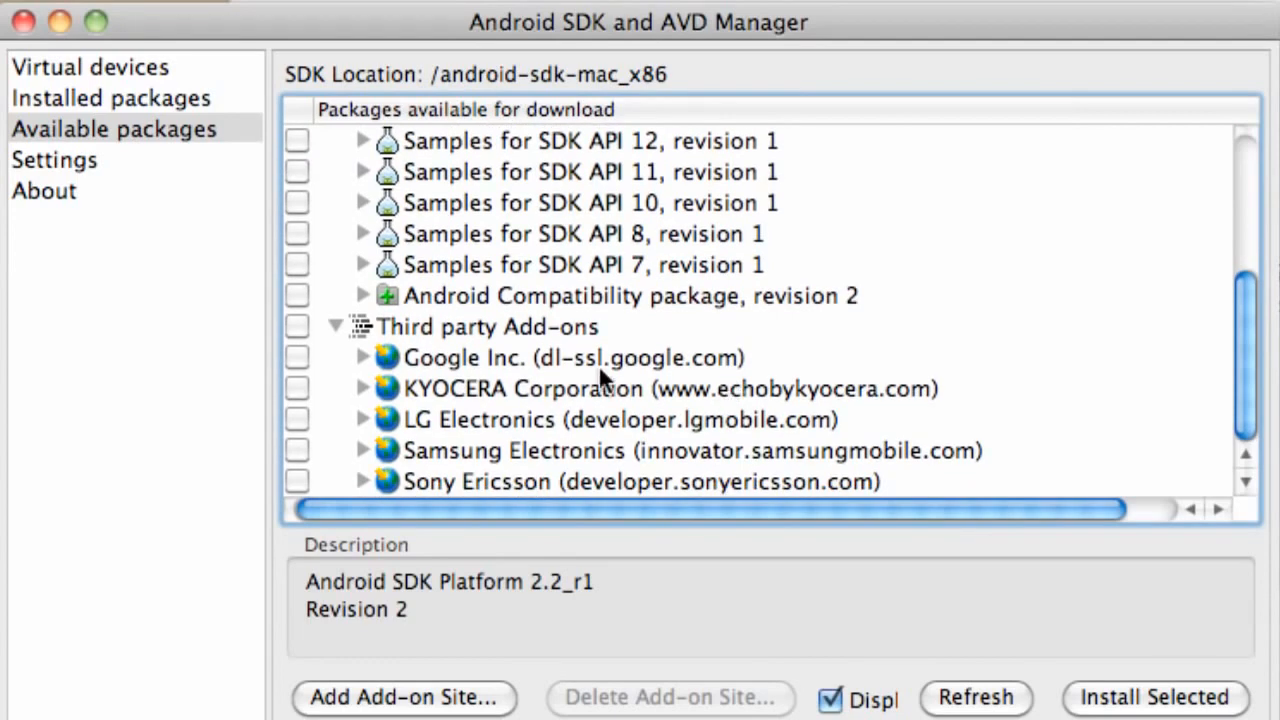
{"action": "left_click", "coordinate": [356, 356]}
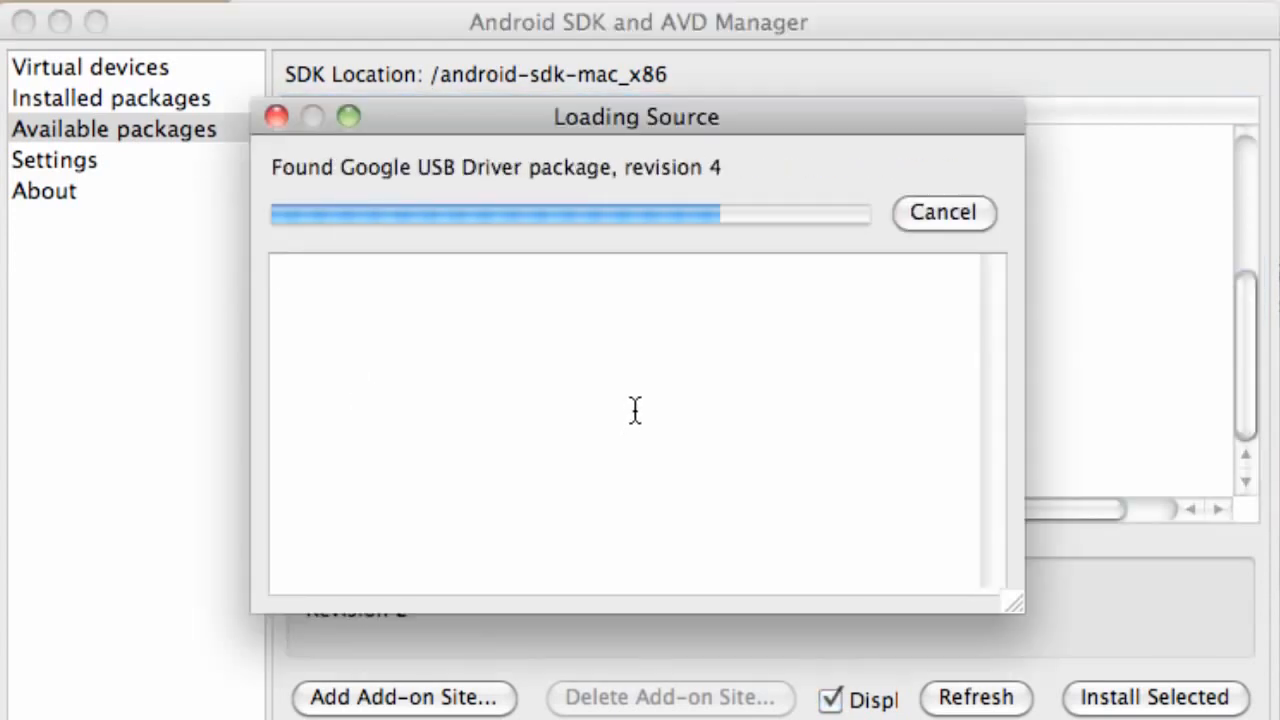
{"action": "scroll", "coordinate": [633, 401], "scroll_direction": "down", "scroll_amount": 4}
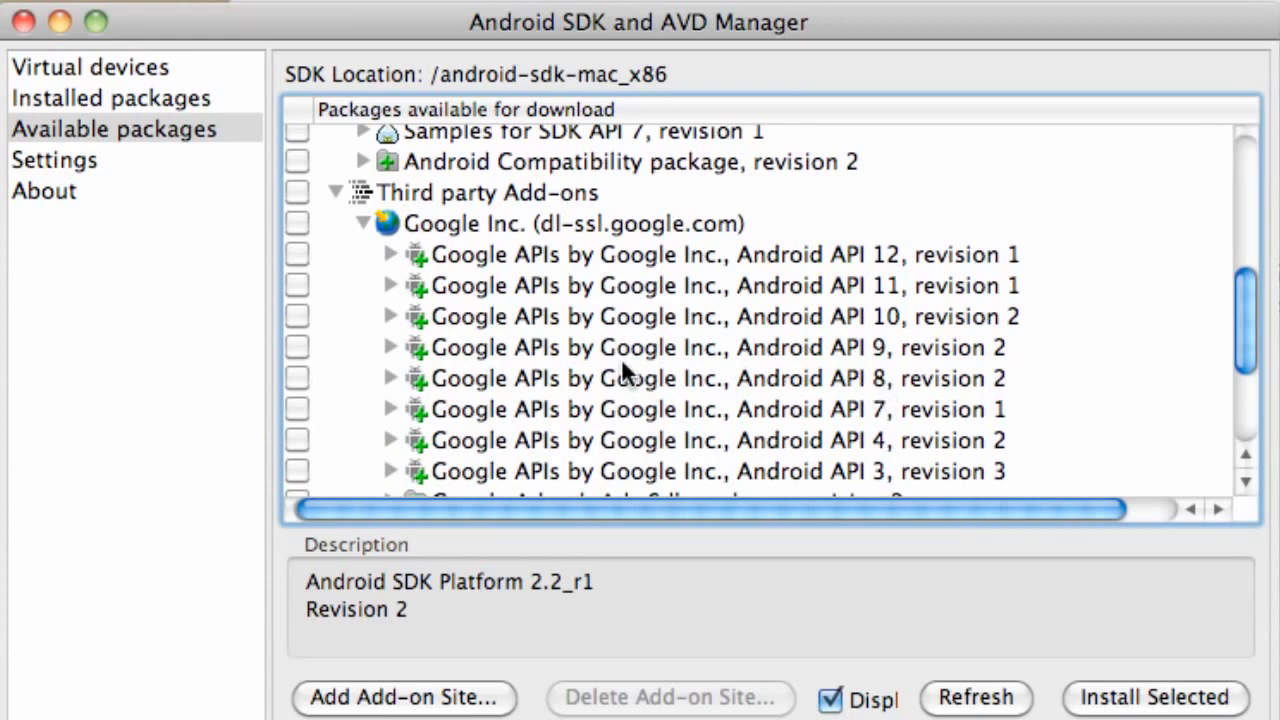
{"action": "left_click", "coordinate": [298, 377]}
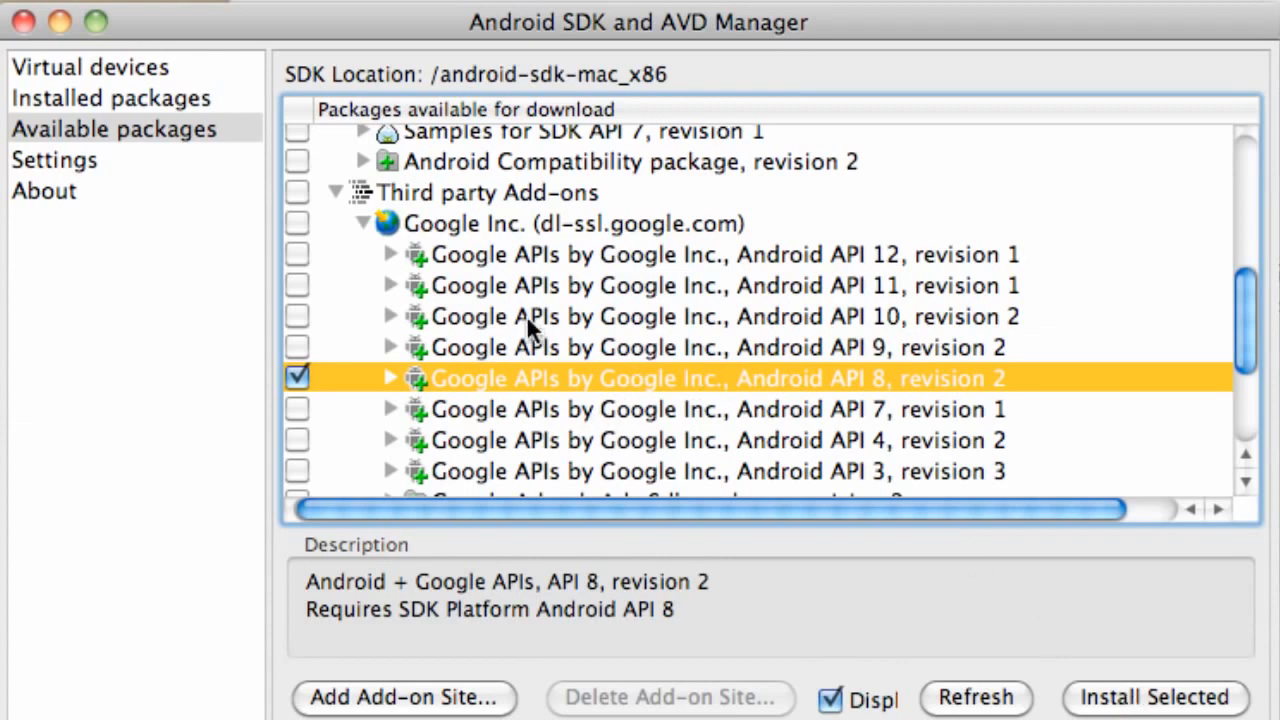
Install the selected packages with all licenses accepted and agree to restart ADB.
{"action": "left_click", "coordinate": [1160, 700]}
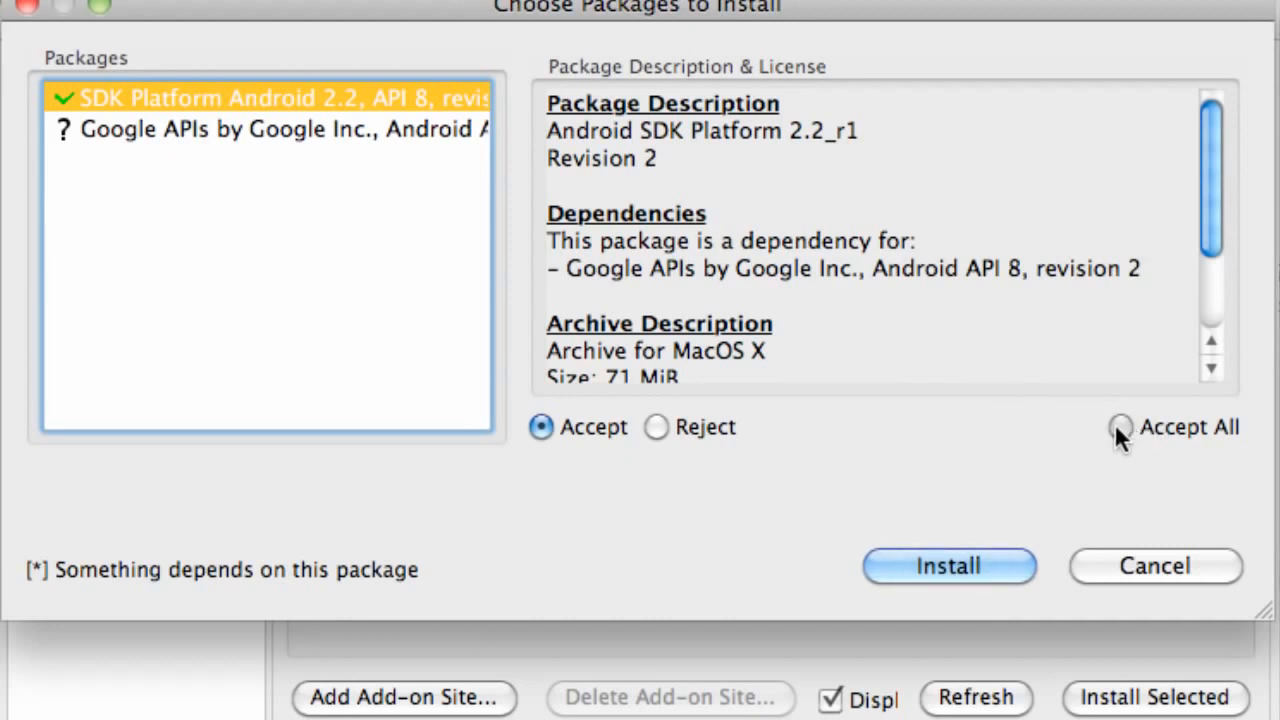
{"action": "left_click", "coordinate": [1116, 425]}
{"action": "left_click", "coordinate": [956, 564]}
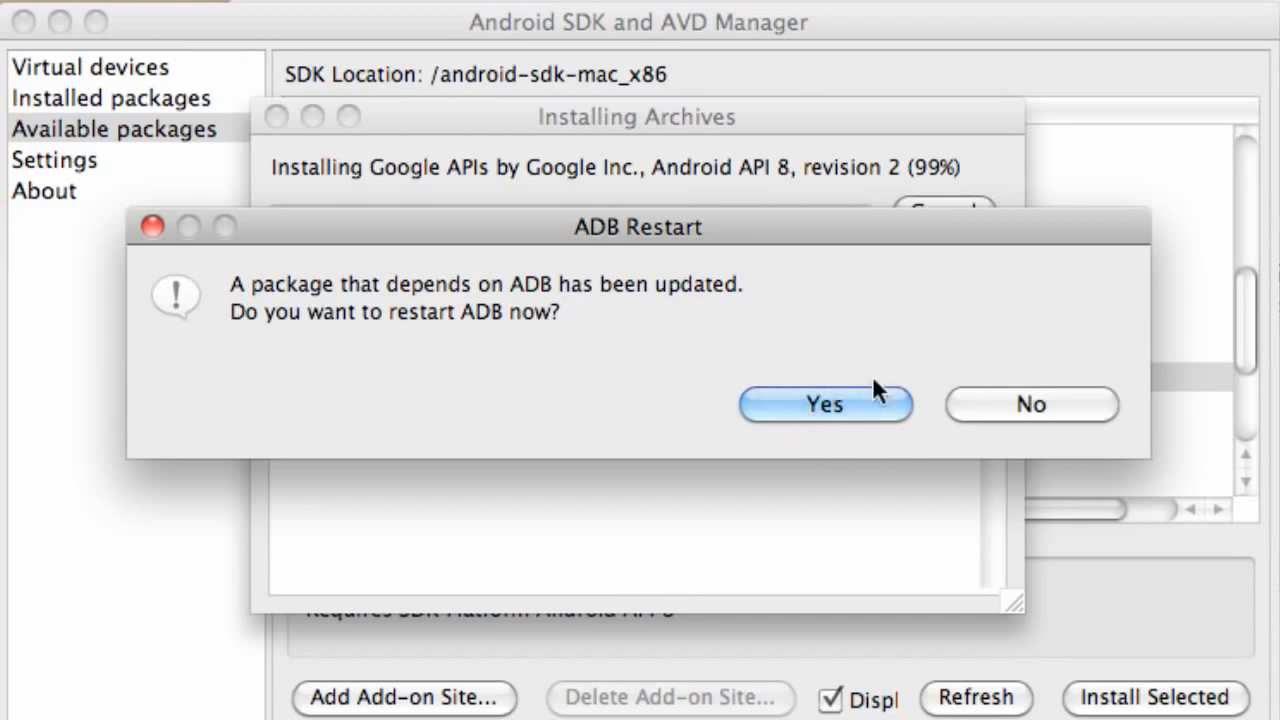
{"action": "left_click", "coordinate": [771, 405]}
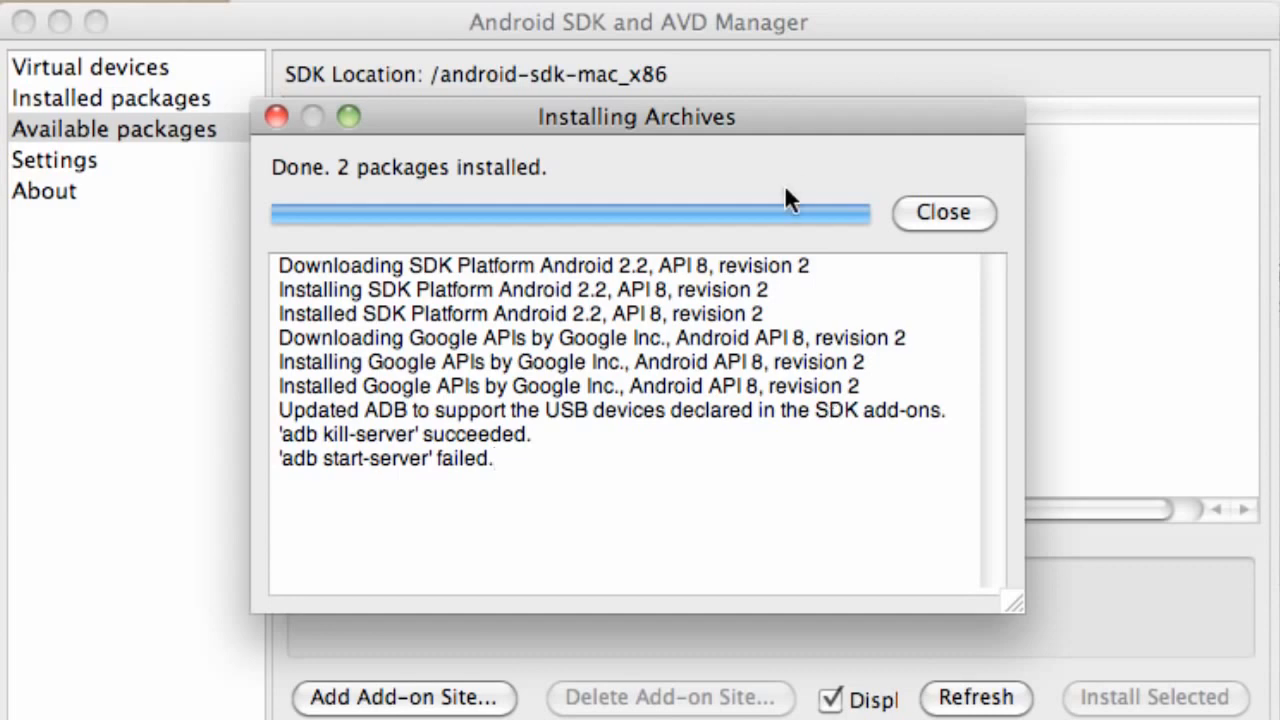
Close the finished package installation log and review the list of installed packages.
{"action": "left_click", "coordinate": [951, 218]}
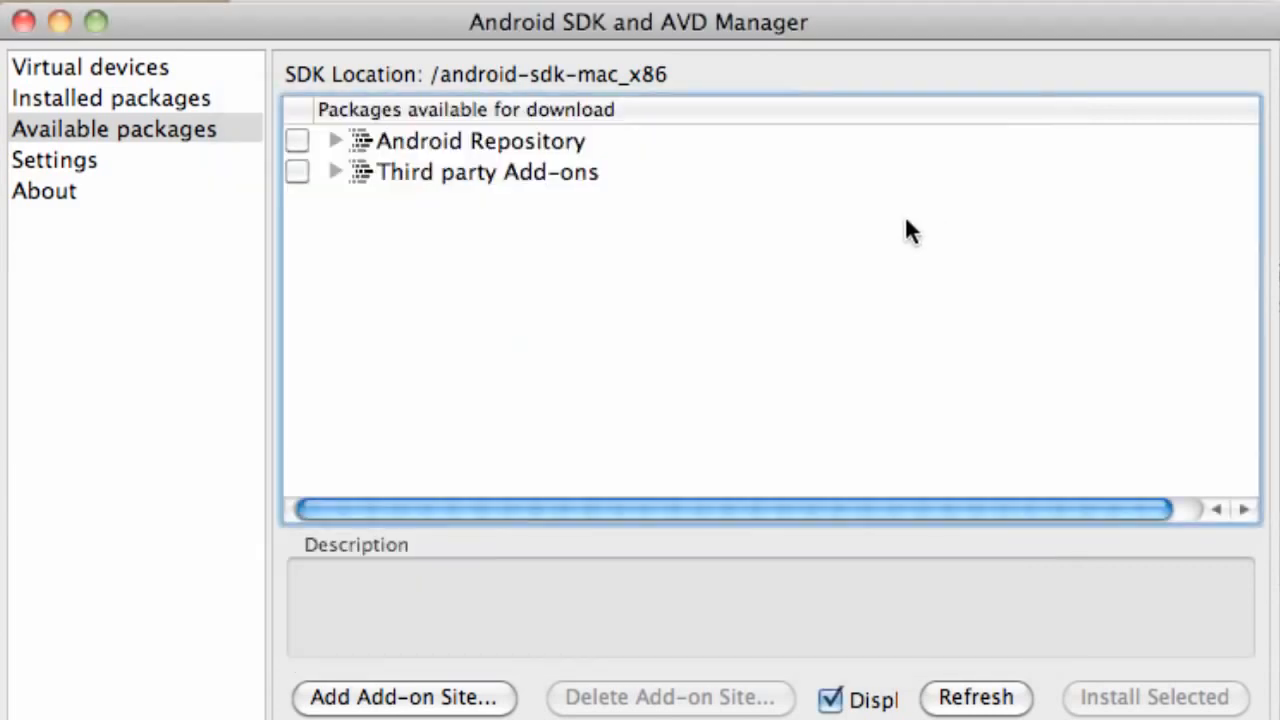
{"action": "left_click", "coordinate": [131, 100]}
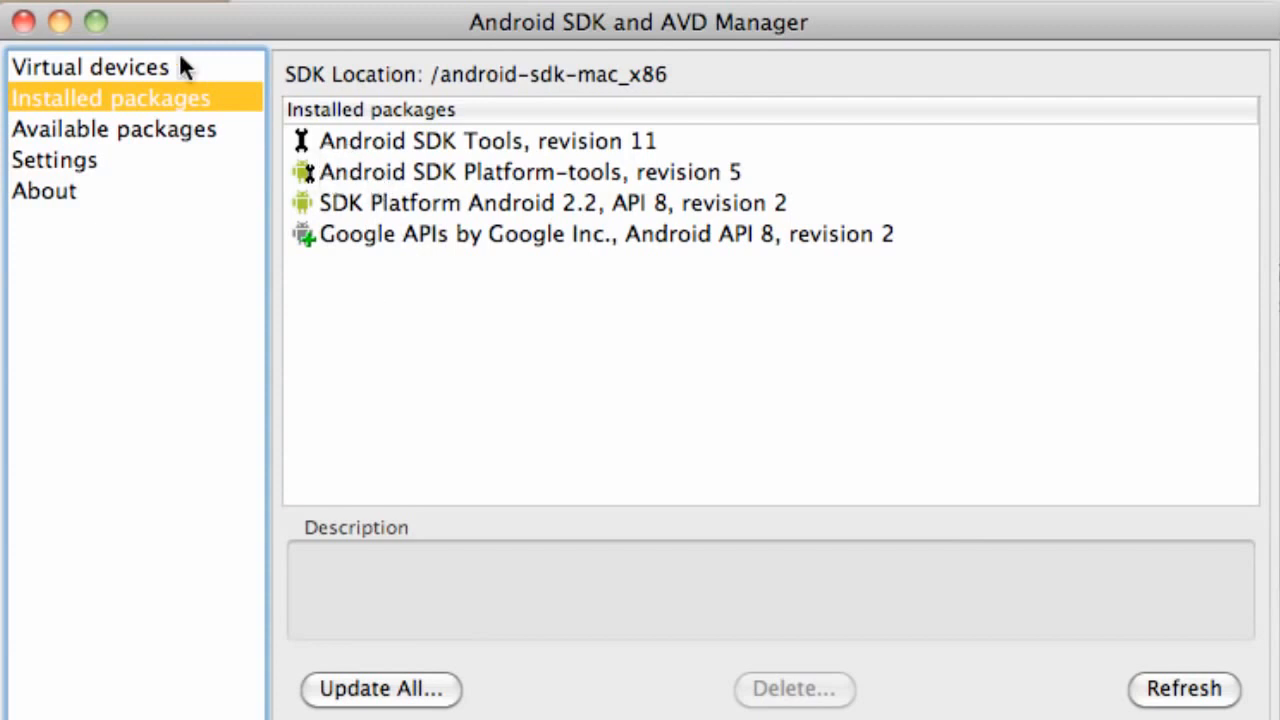
Start a new Android virtual device named droidX with Android 2.2 - API Level 8 as its target.
{"action": "left_click", "coordinate": [137, 67]}
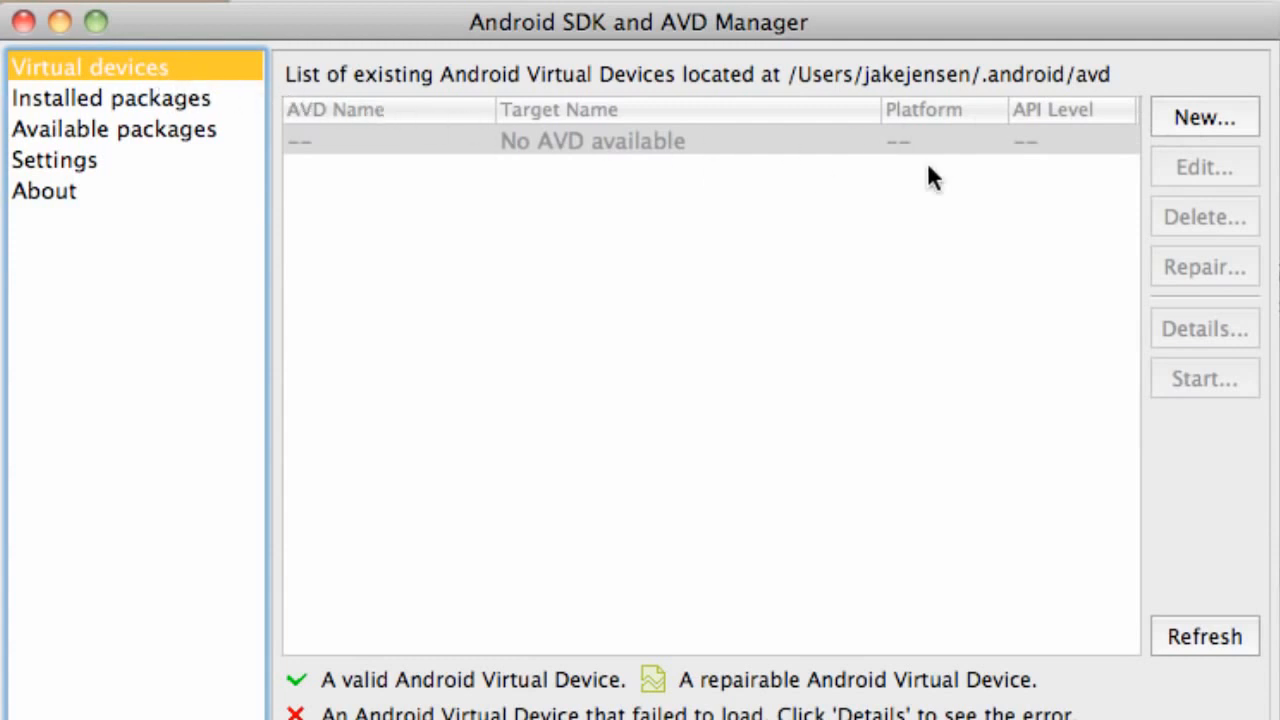
{"action": "left_click", "coordinate": [1230, 118]}
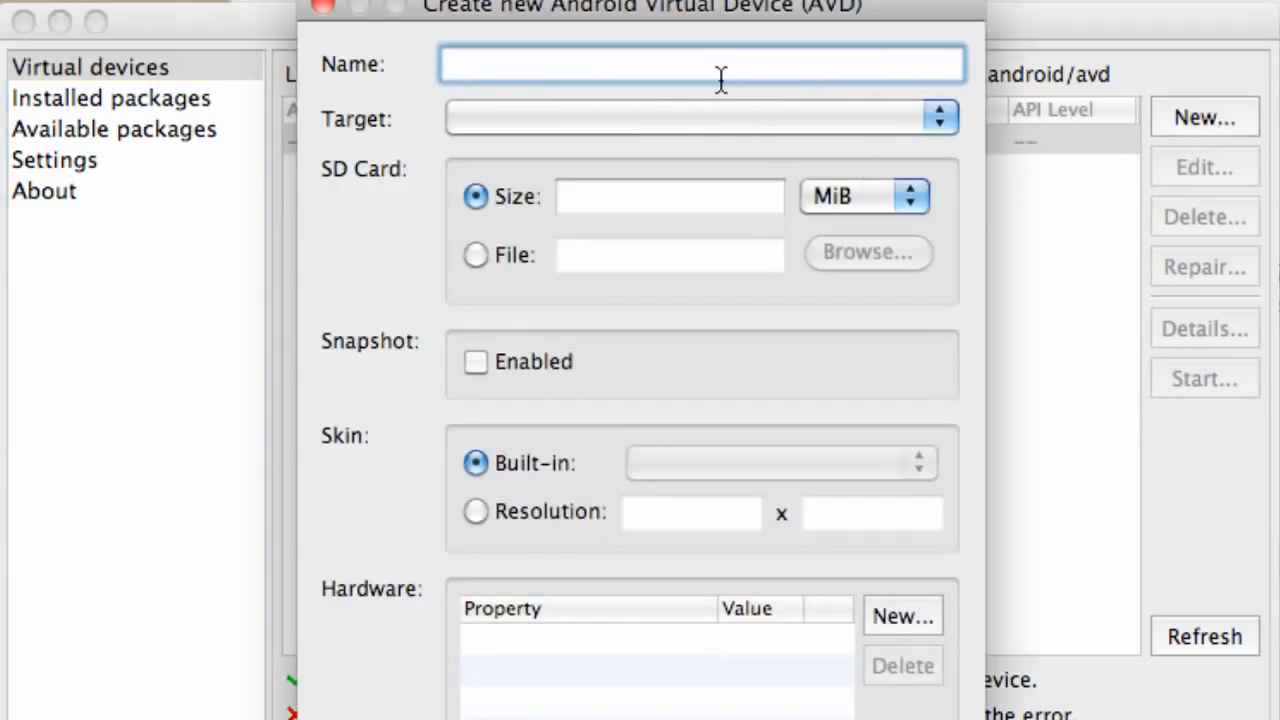
{"action": "type", "text": "droidX"}
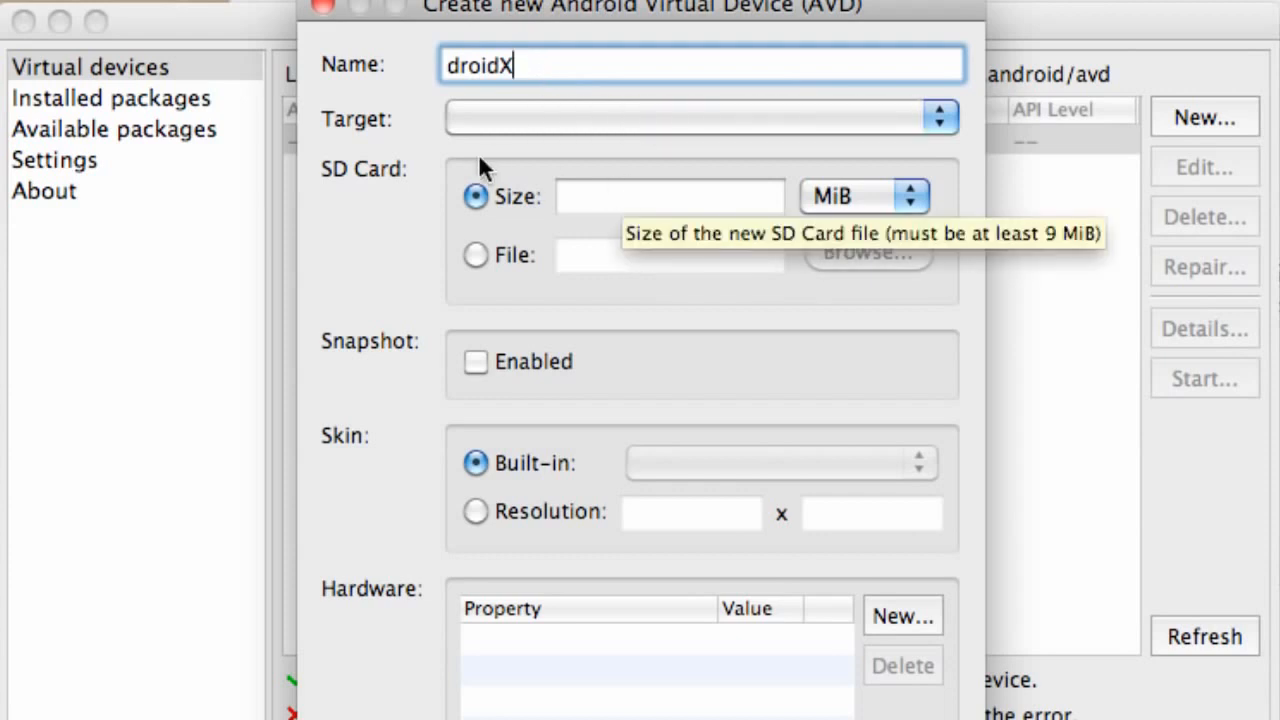
{"action": "left_click", "coordinate": [504, 121]}
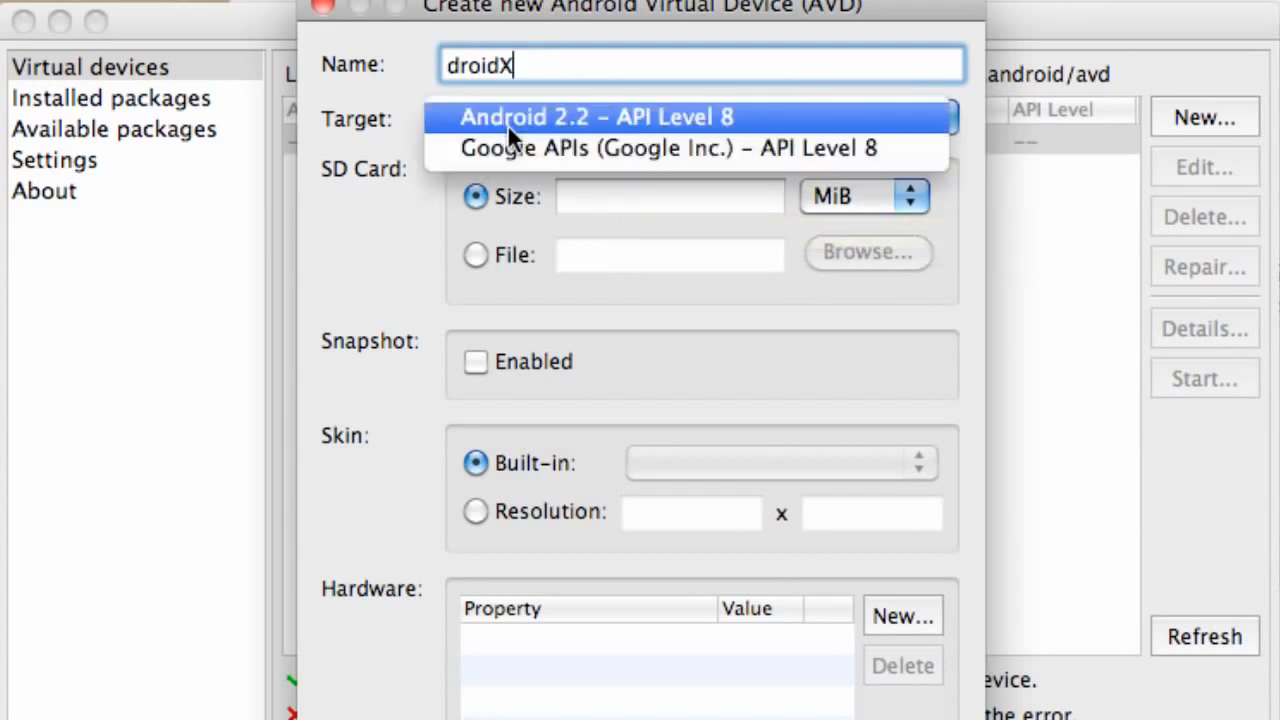
{"action": "left_click", "coordinate": [563, 116]}
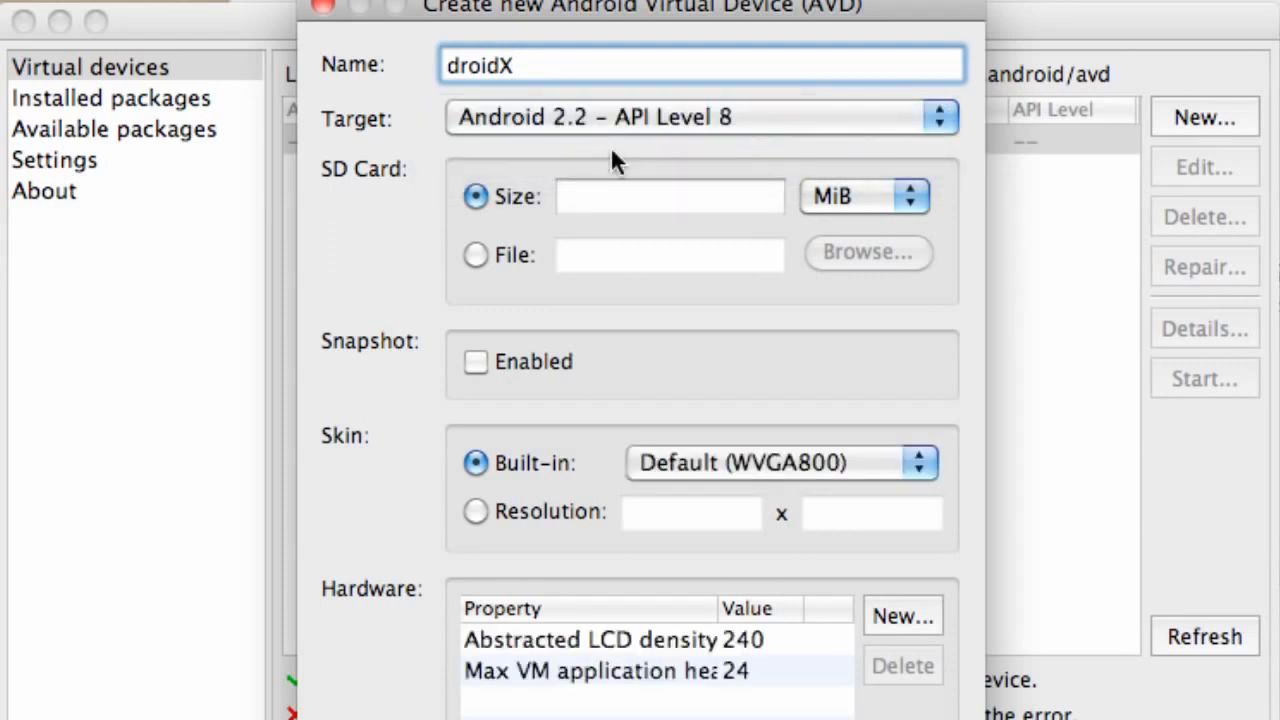
Set the virtual device's SD card size to 100 MiB, create the AVD and dismiss the creation result.
{"action": "left_click", "coordinate": [657, 198]}
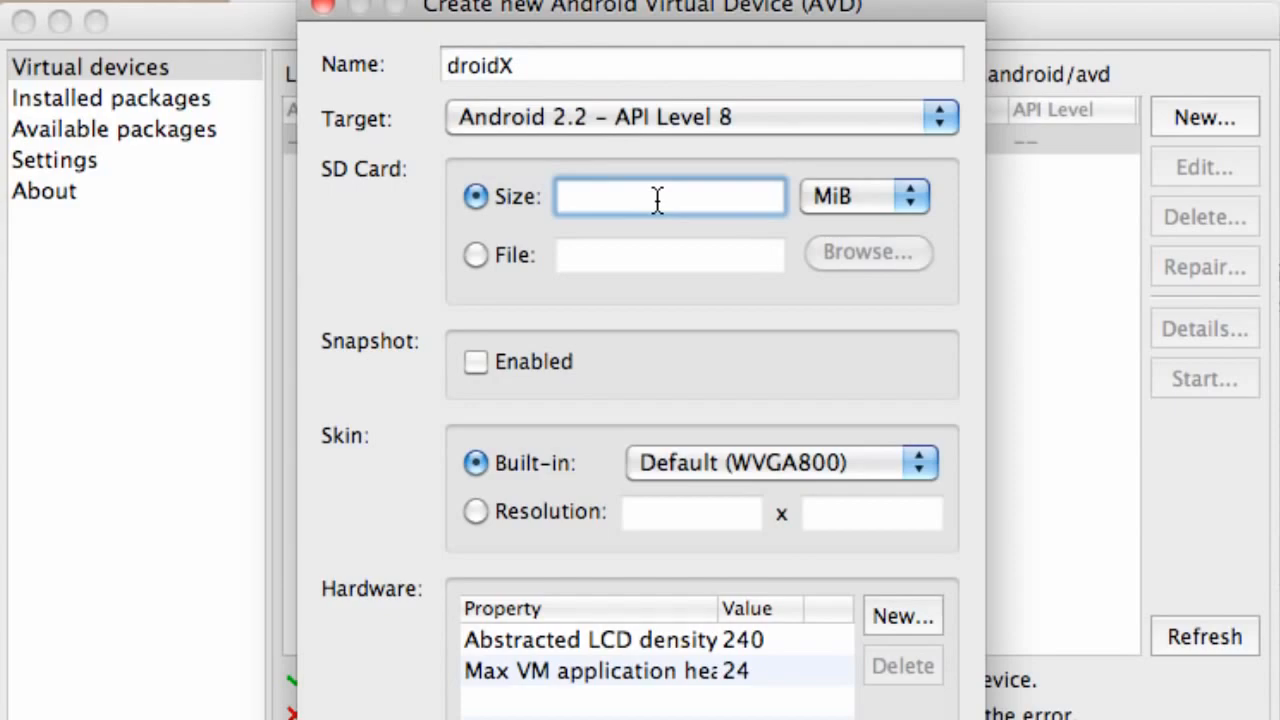
{"action": "type", "text": "100"}
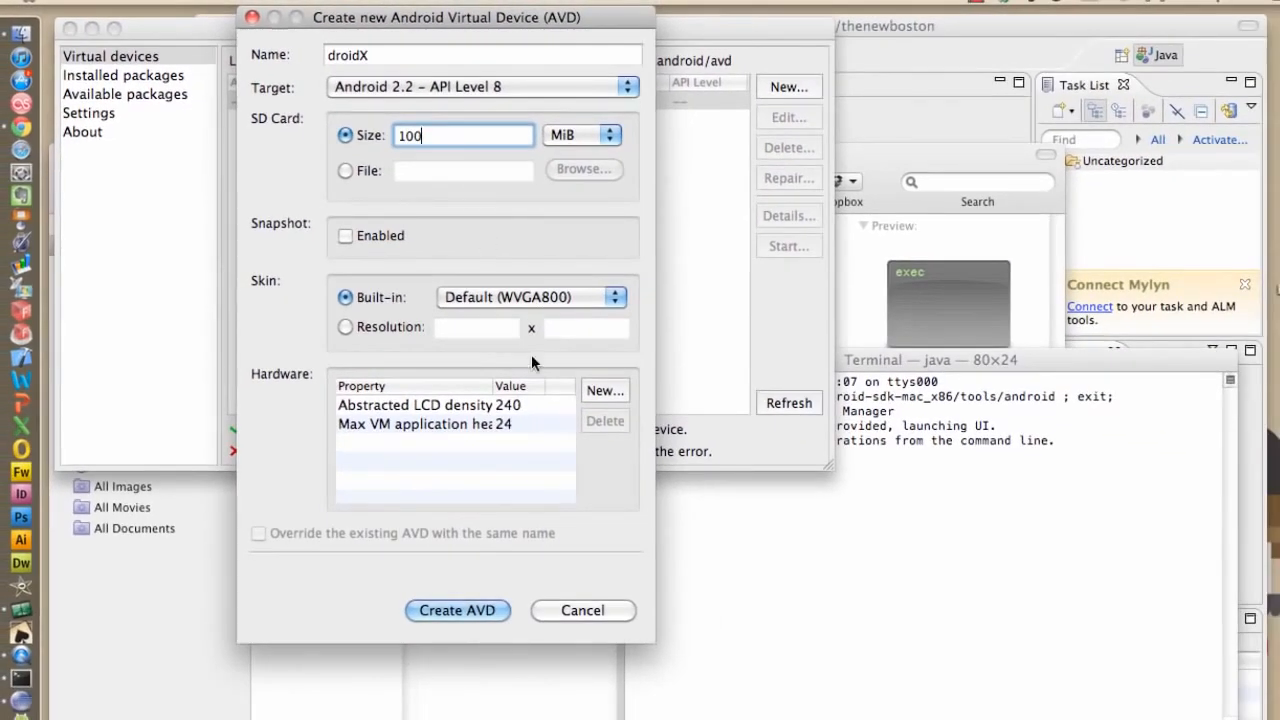
{"action": "left_click", "coordinate": [470, 612]}
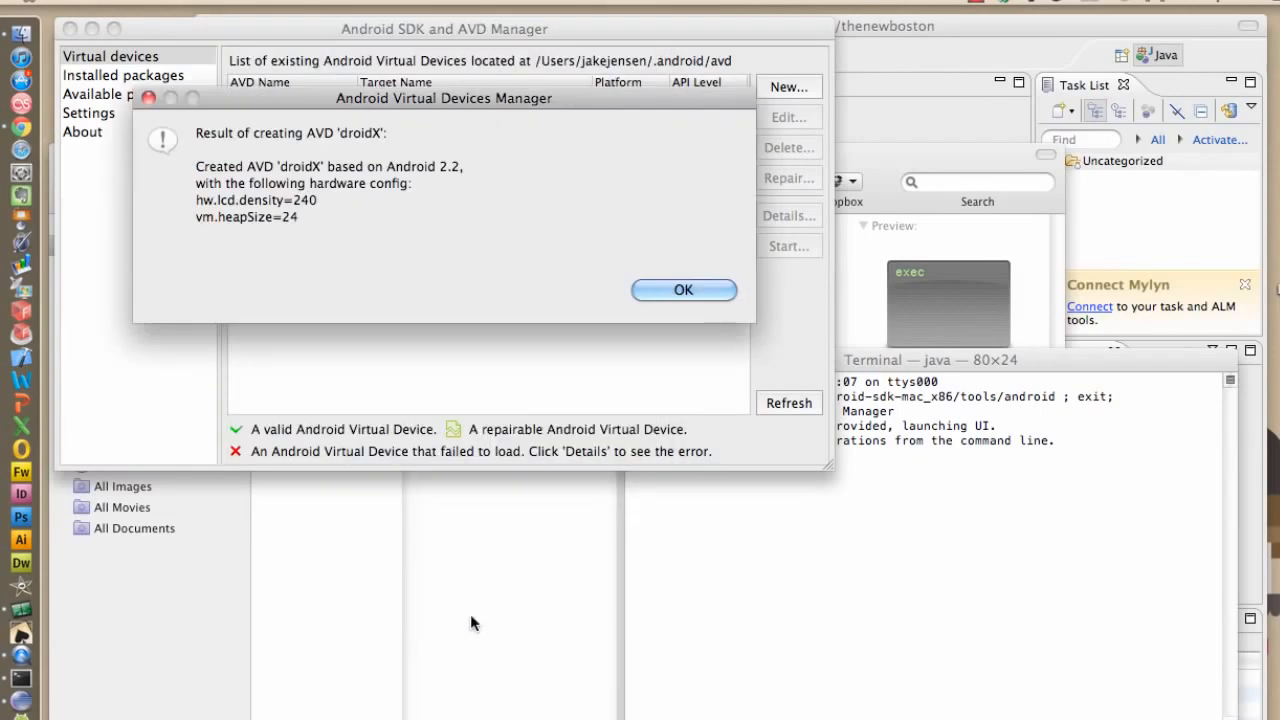
{"action": "left_click", "coordinate": [483, 538]}
{"action": "left_click", "coordinate": [464, 101]}
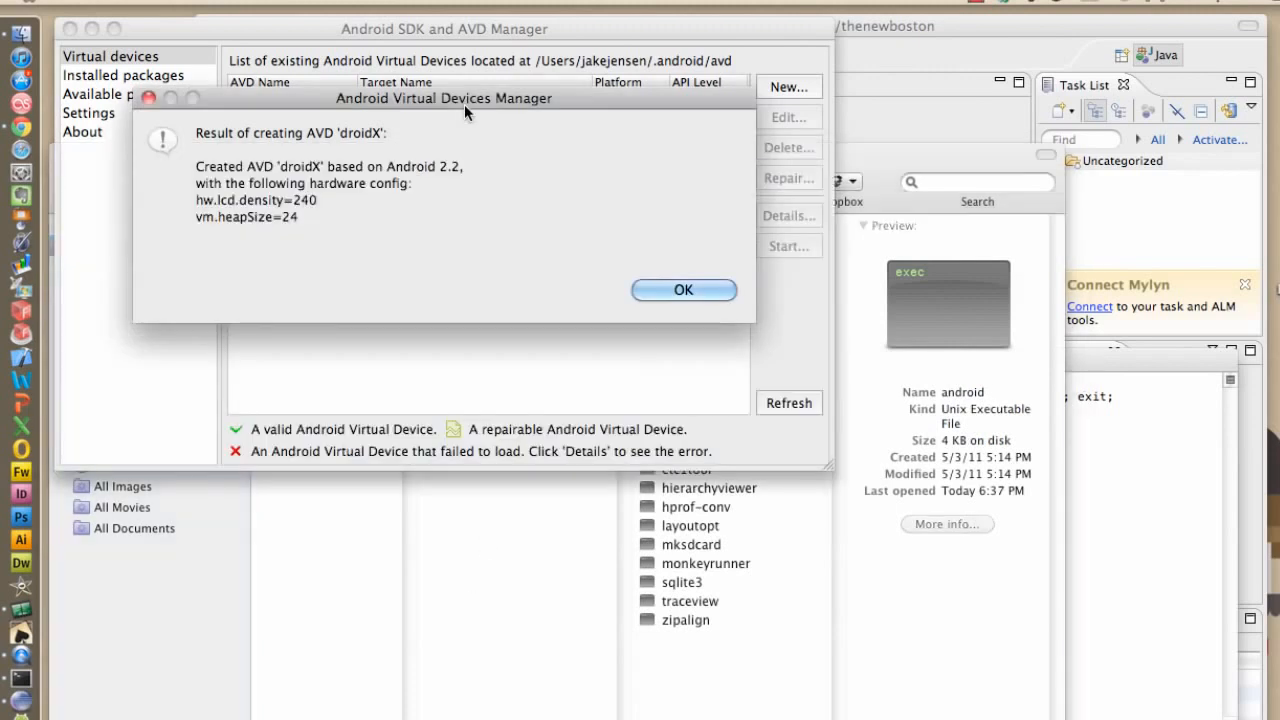
{"action": "left_click", "coordinate": [689, 288]}
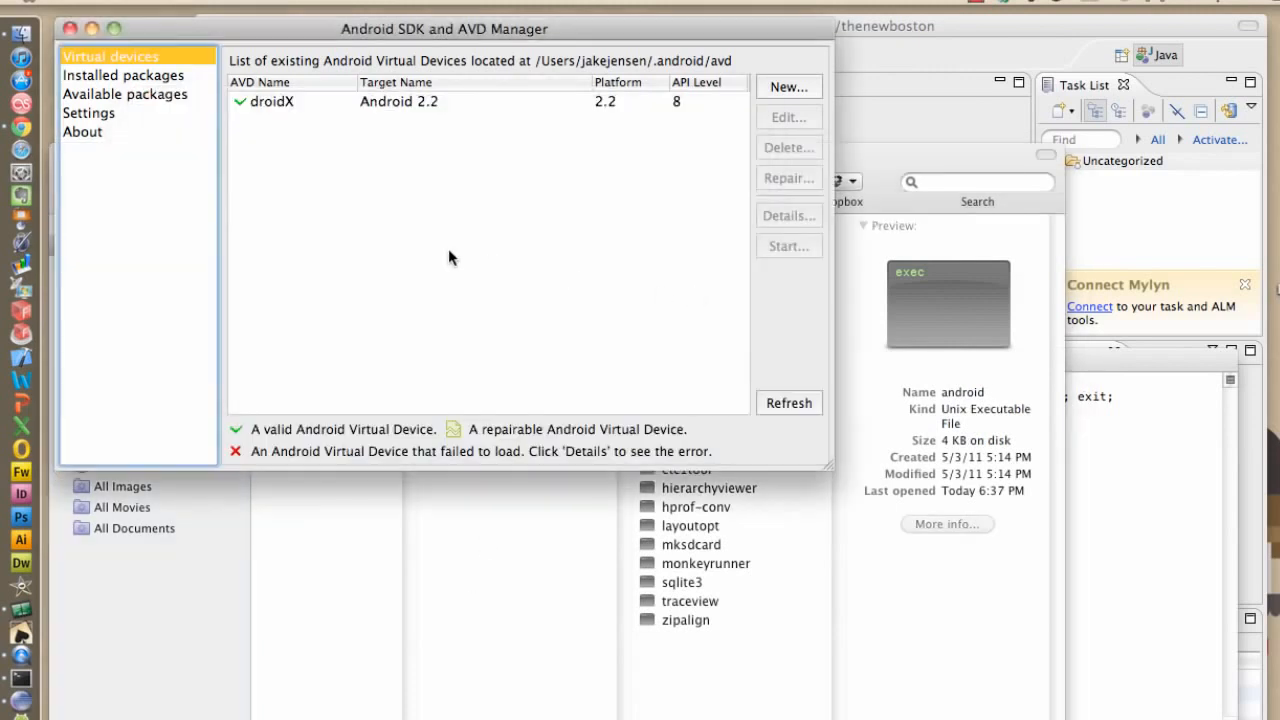